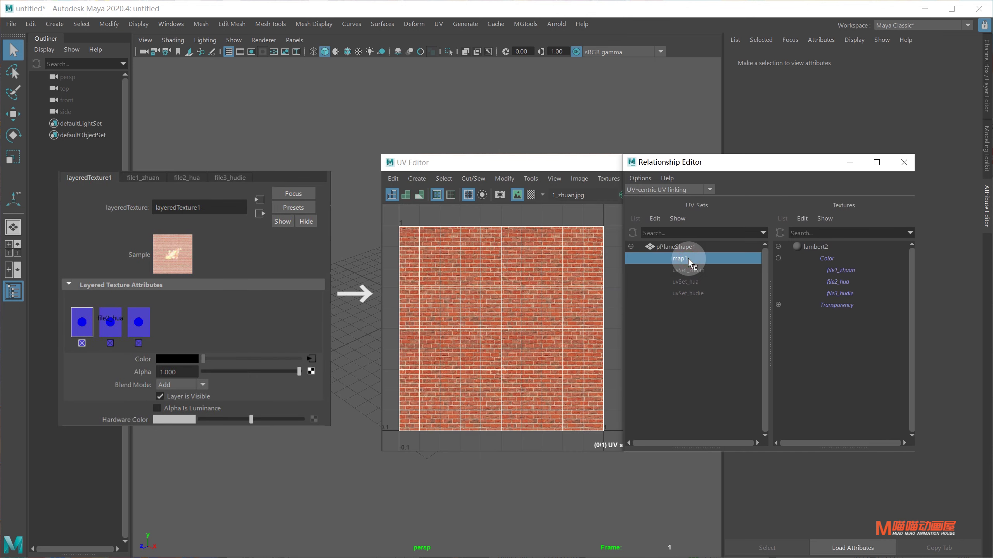
Check which file textures uvSet_hua and uvSet_hudie link to in UV-centric linking.
click(690, 270)
click(698, 293)
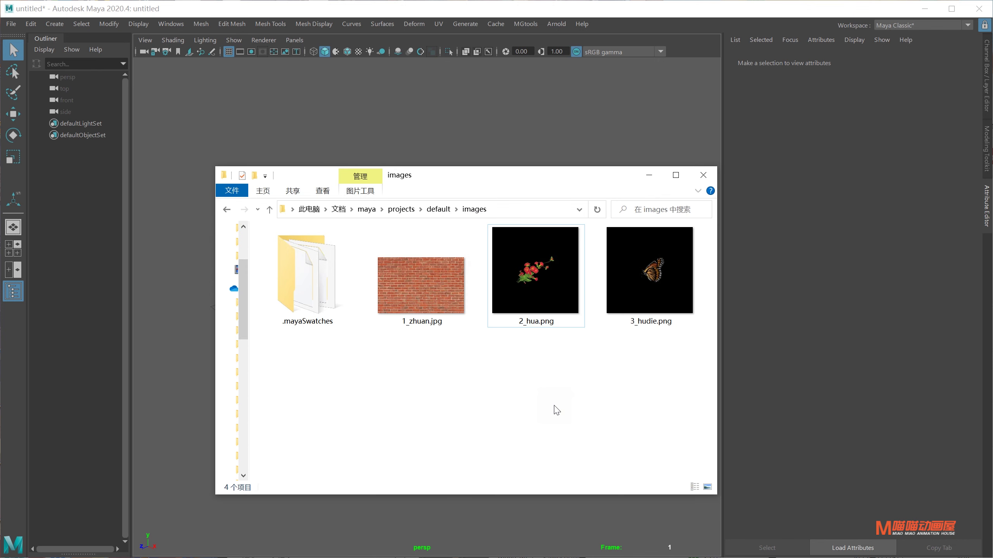
Open 2_hua.png in the image viewer and move on to view 3_hudie.png.
click(423, 264)
click(540, 292)
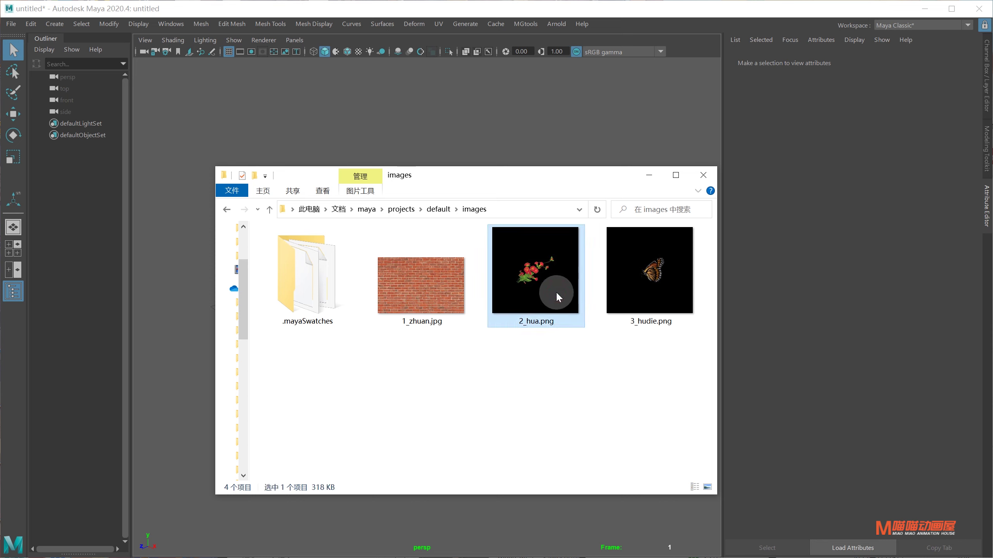
click(659, 294)
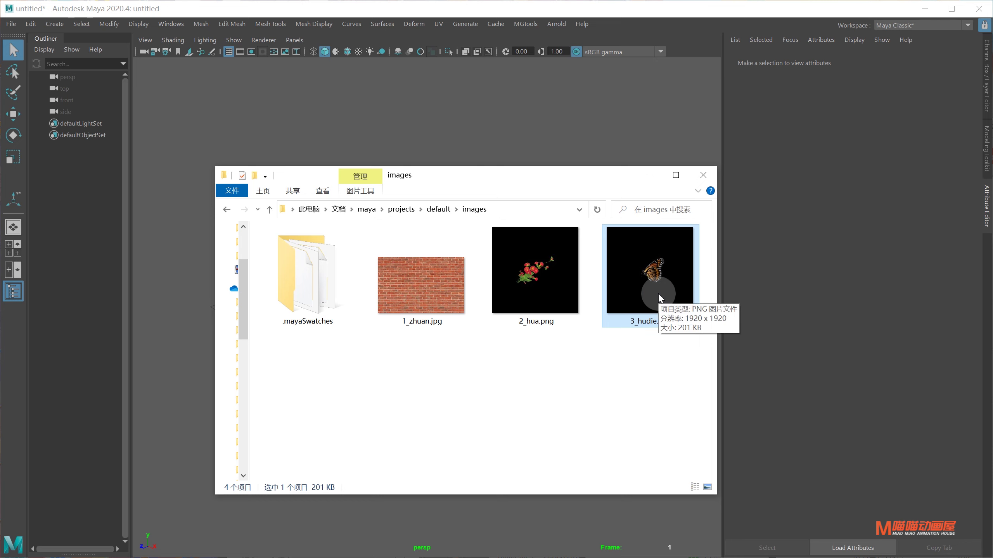
double_click(547, 291)
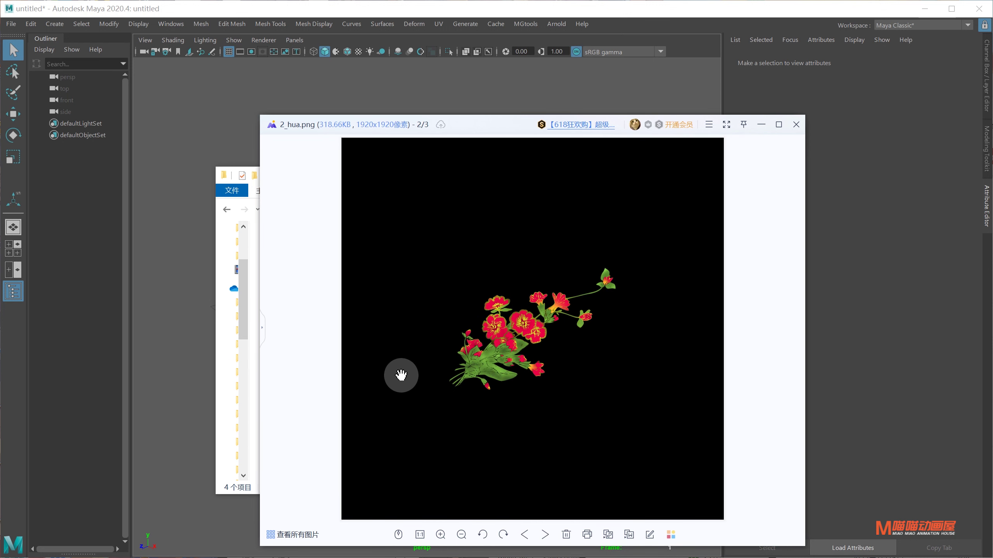
scroll(401, 371, down, 1)
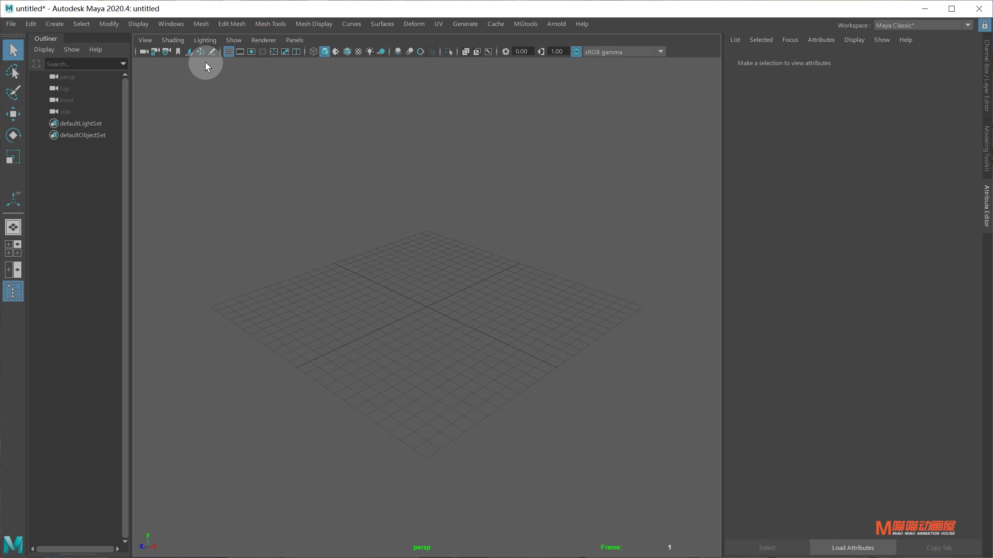
Create a polygon plane and scale it up to about 33.664.
click(54, 24)
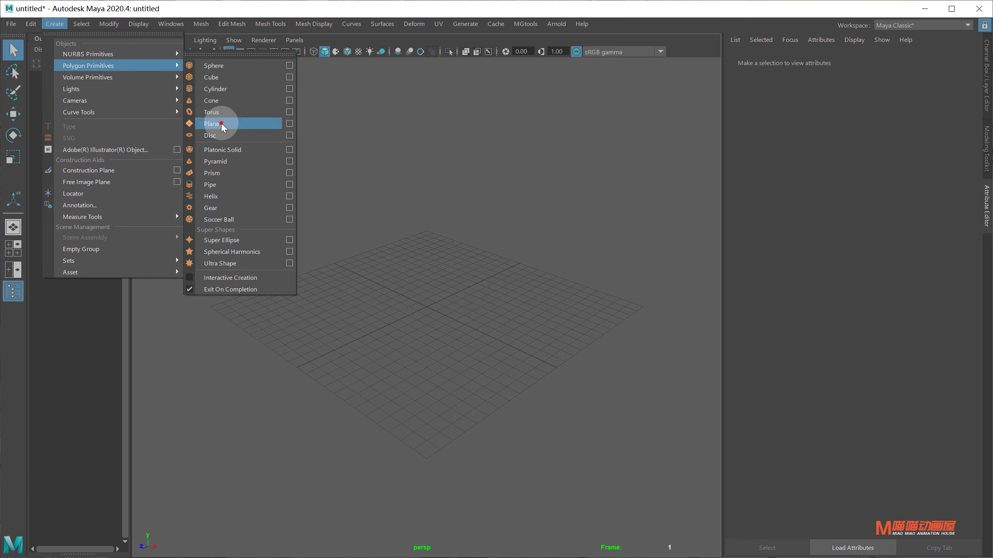
click(221, 123)
key(r)
drag(427, 280, 720, 443)
Set the plane's Rotate X to 90 and view it head-on from the front.
key(ctrl+a)
click(945, 102)
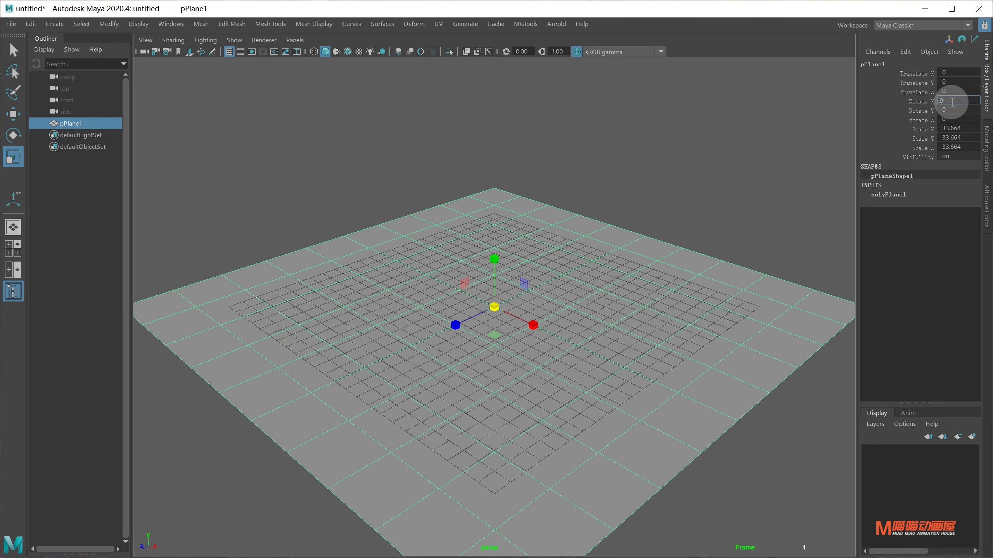
text(90)
key(Return)
drag(561, 270, 509, 219)
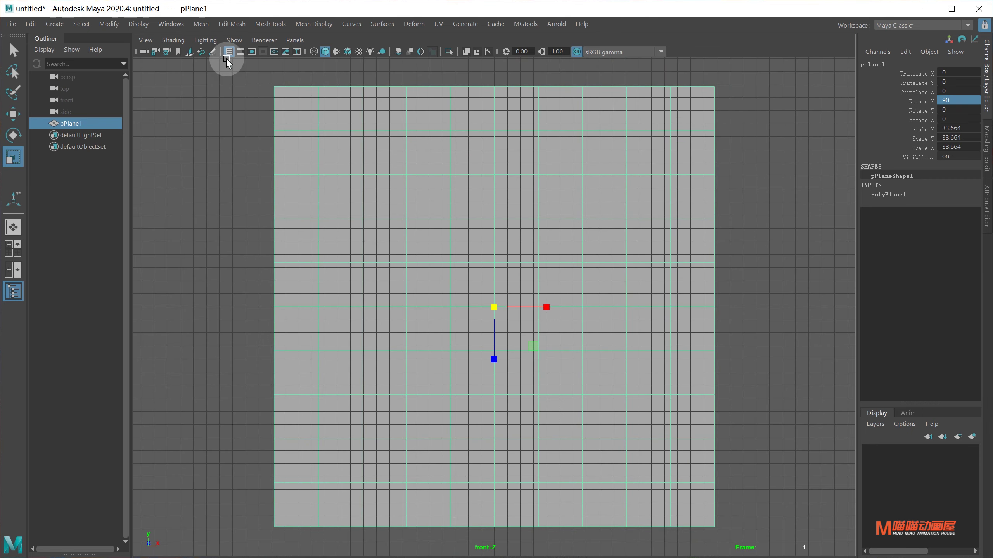
right_drag(480, 180, 495, 422)
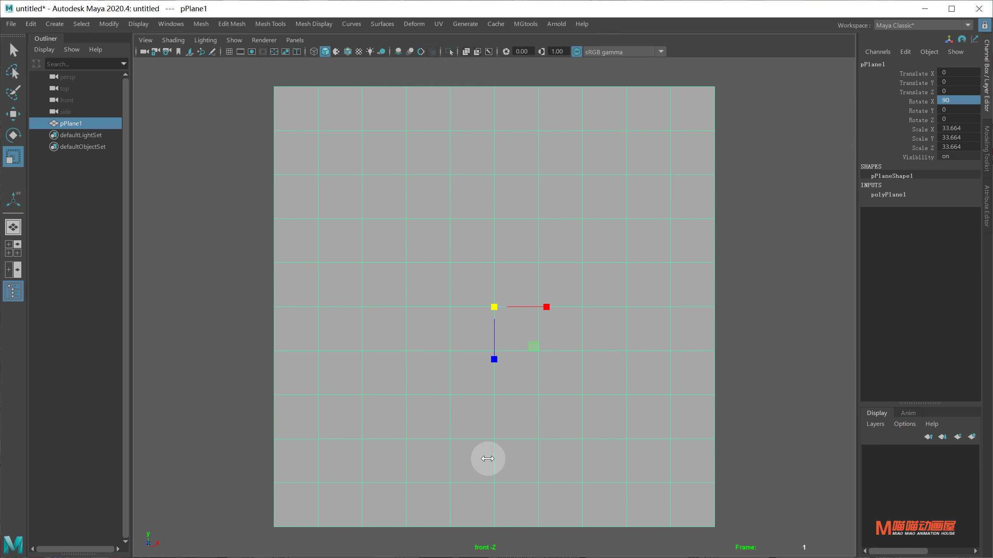
Assign the plane a new Lambert material whose Color is driven by a Layered Texture.
click(589, 269)
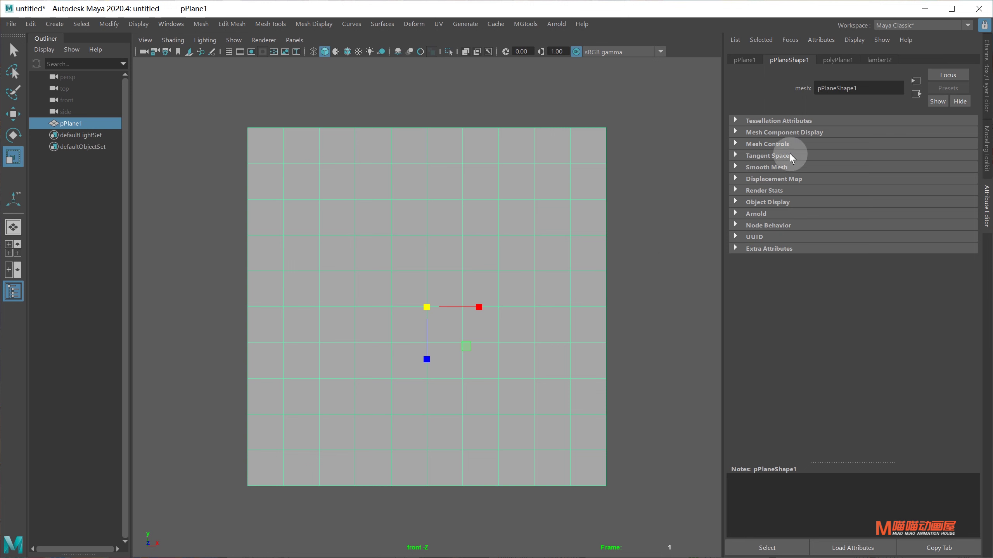
click(879, 60)
click(965, 185)
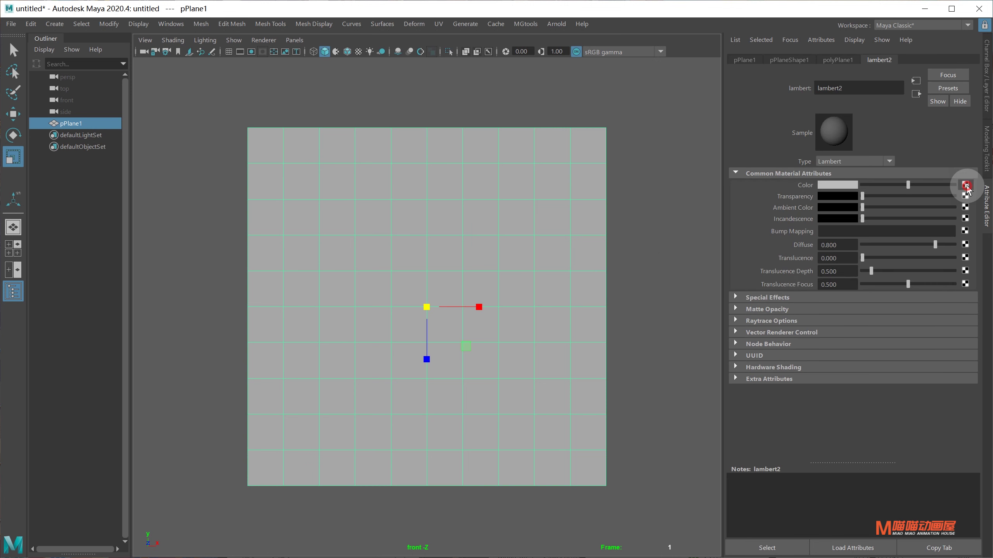
click(528, 316)
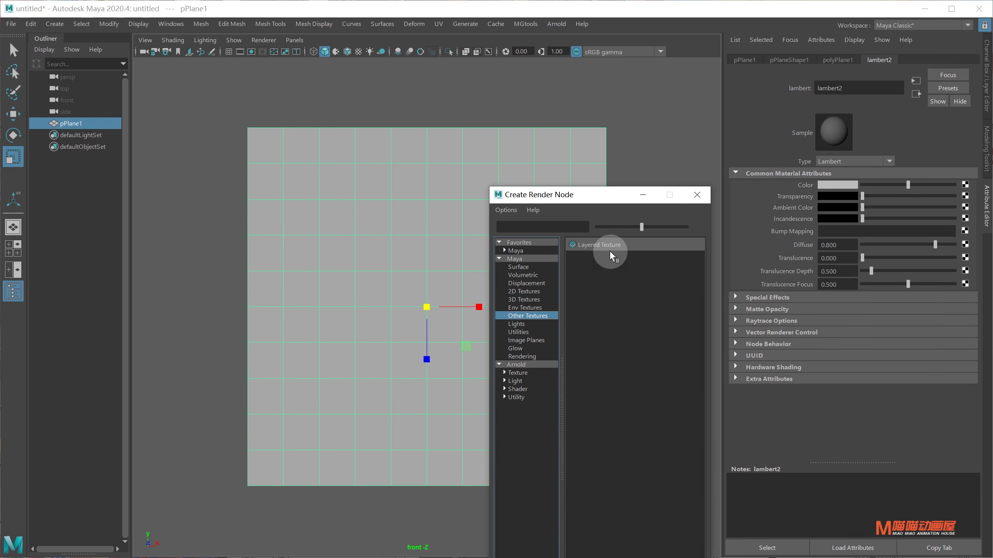
click(608, 243)
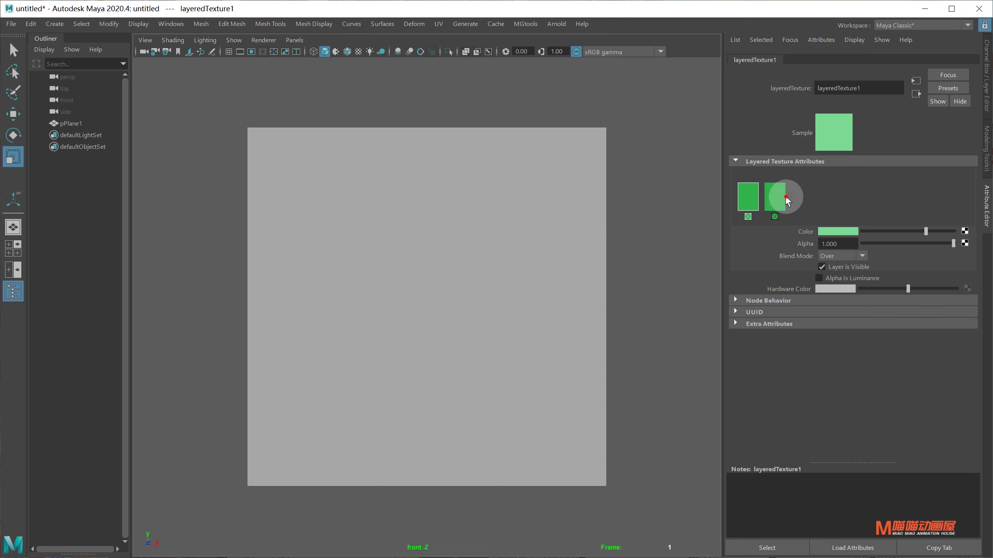
Add layers to layeredTexture1, then delete the extras to leave three.
click(842, 200)
click(876, 198)
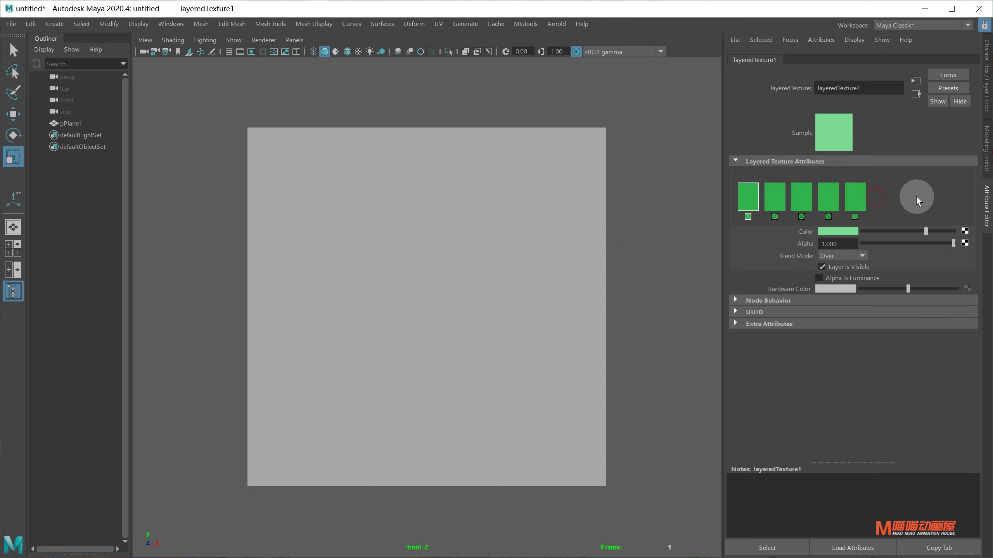
click(915, 196)
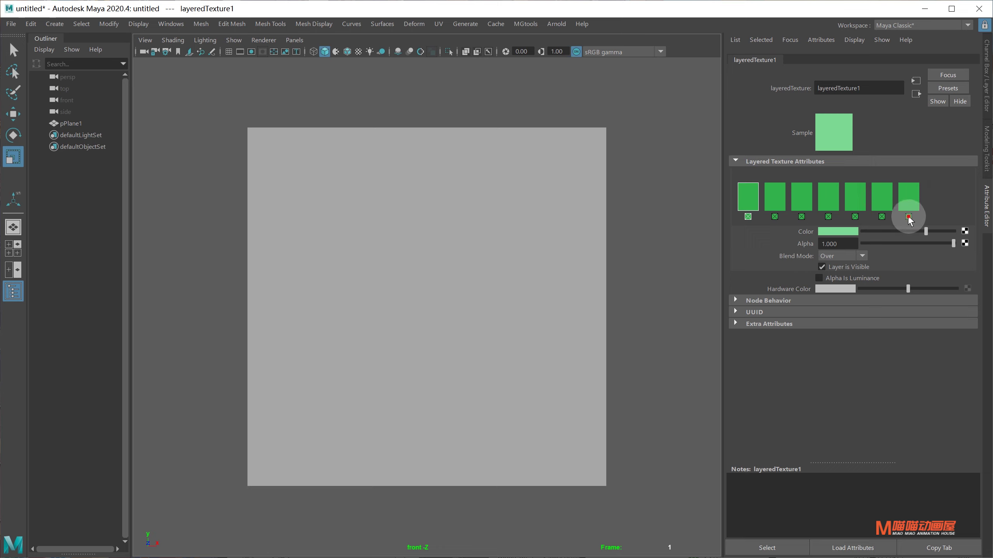
click(907, 216)
click(852, 217)
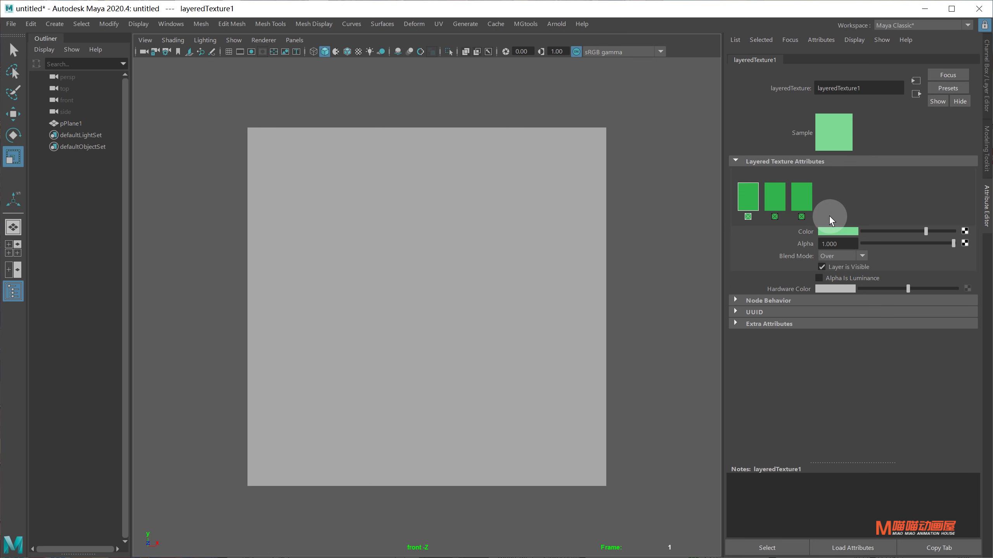
Load 1_zhuan.jpg as a File texture into the first layer's colour.
click(964, 231)
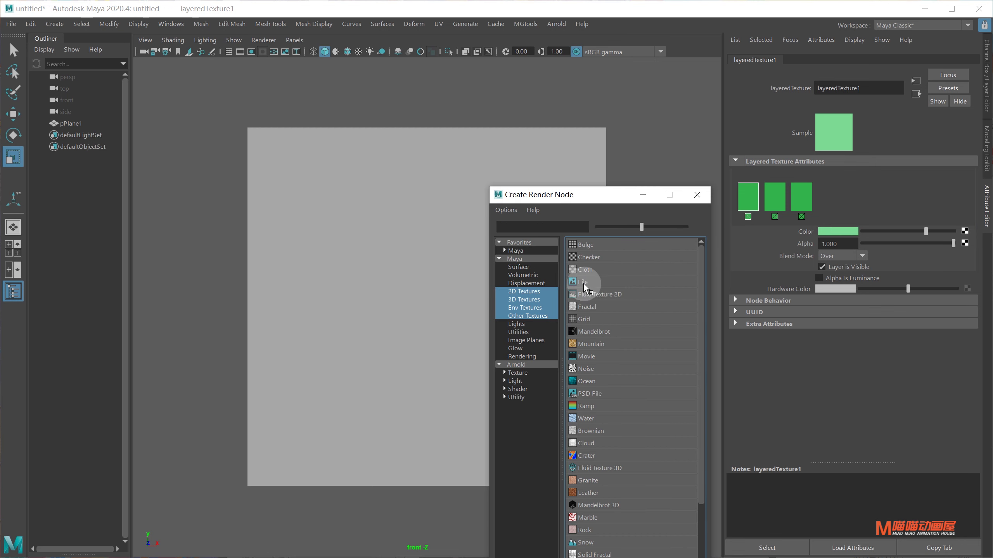
click(584, 282)
click(966, 212)
click(357, 320)
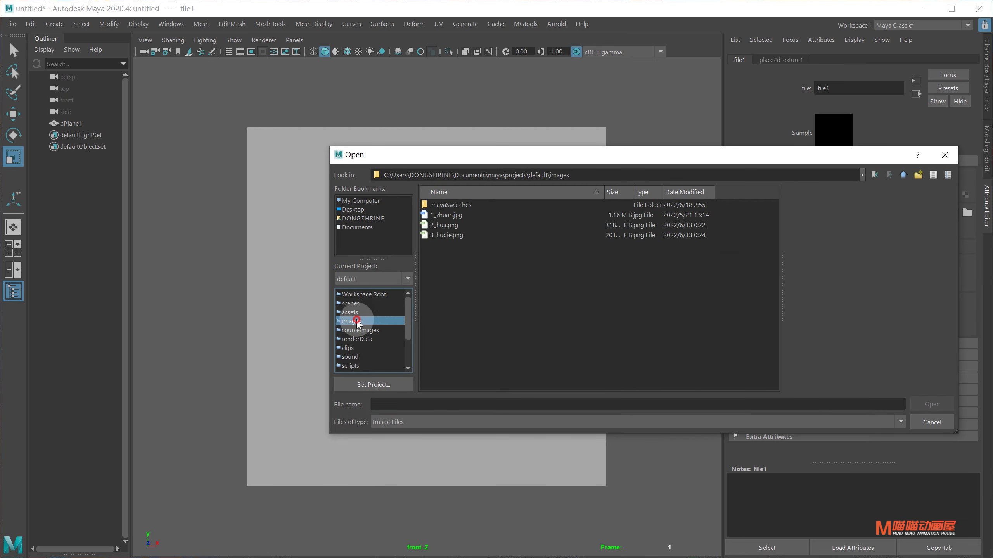
double_click(464, 215)
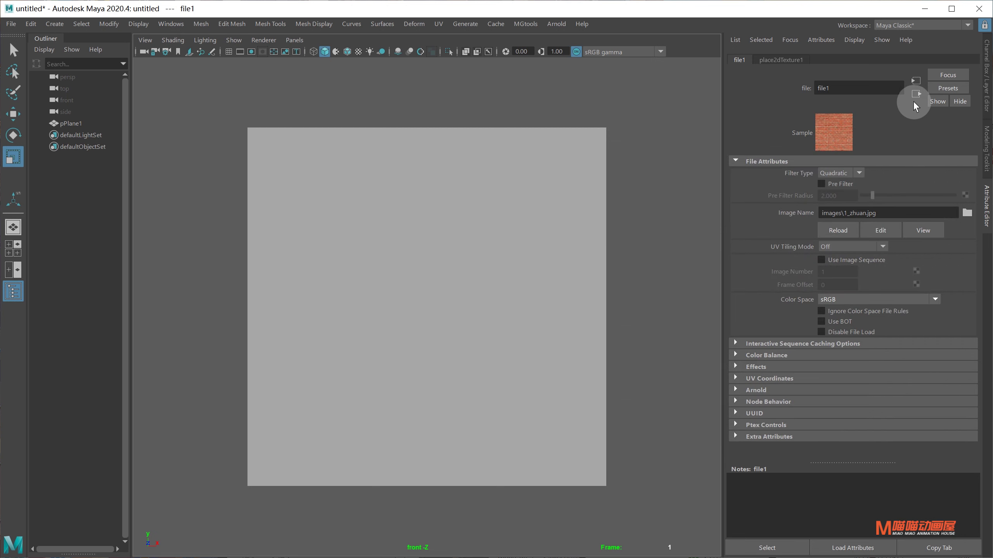
click(914, 102)
Load 2_hua.png as a File texture into the second layer's colour.
click(775, 192)
click(964, 231)
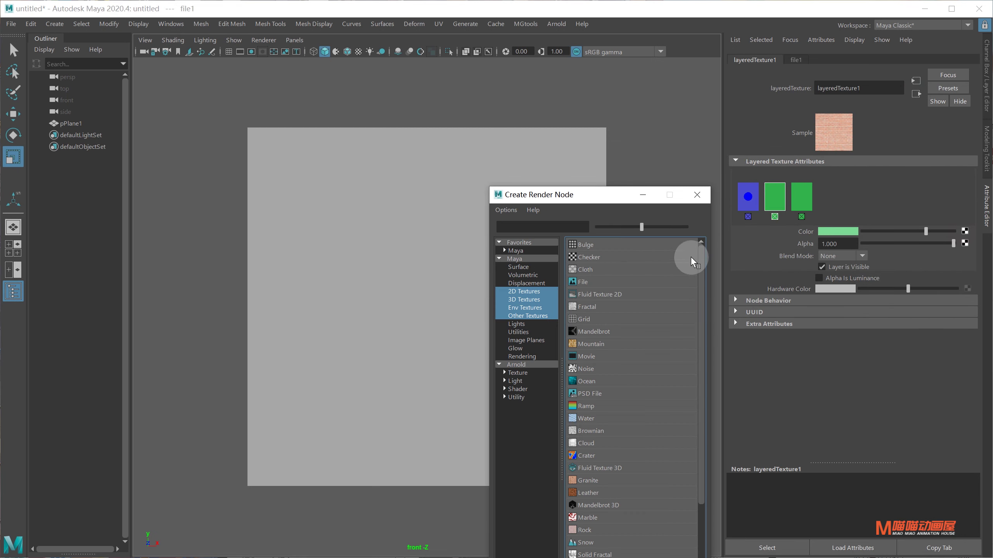
click(584, 281)
click(966, 212)
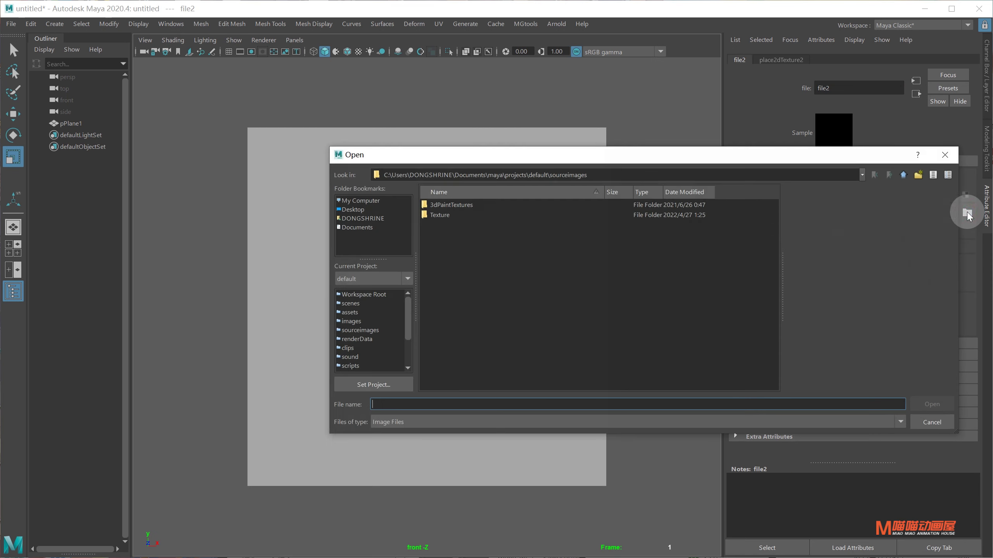
click(350, 322)
double_click(450, 225)
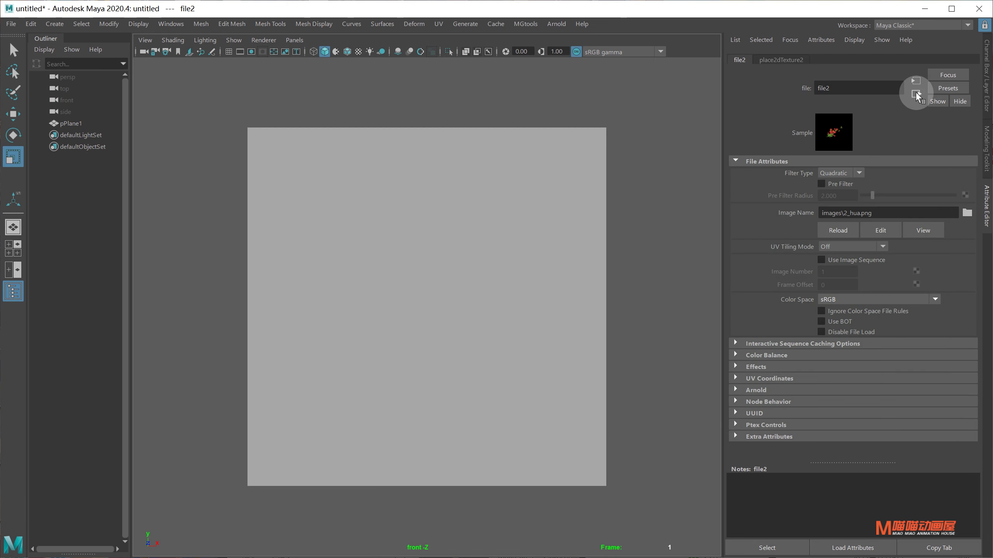
click(915, 93)
Load 3_hudie.png as a File texture into the third layer's colour.
click(801, 195)
click(965, 231)
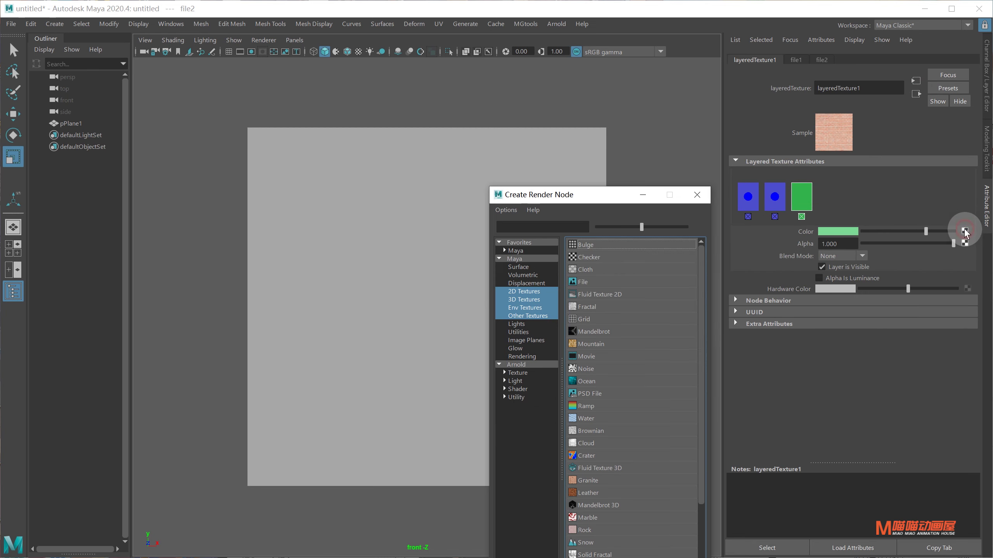
click(584, 281)
click(967, 212)
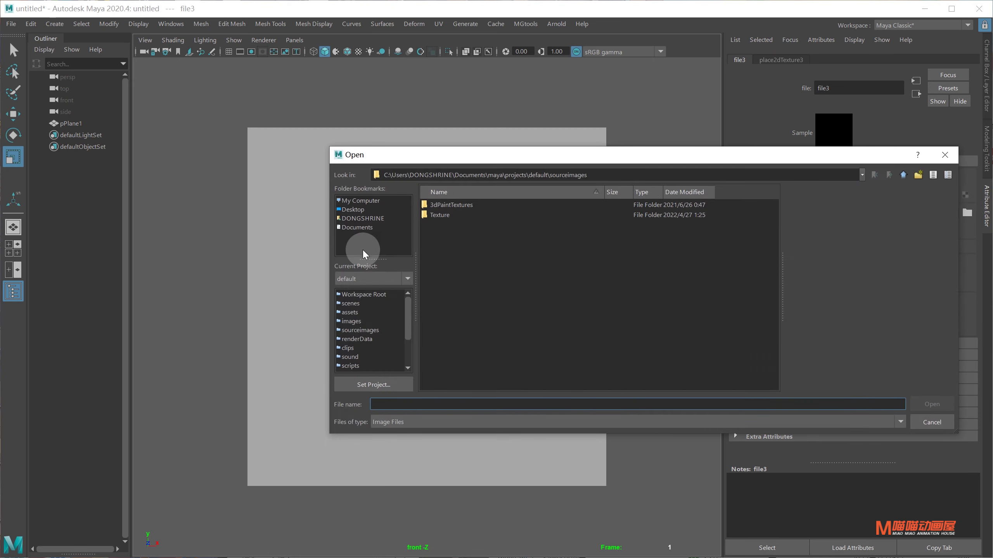
click(354, 321)
double_click(443, 235)
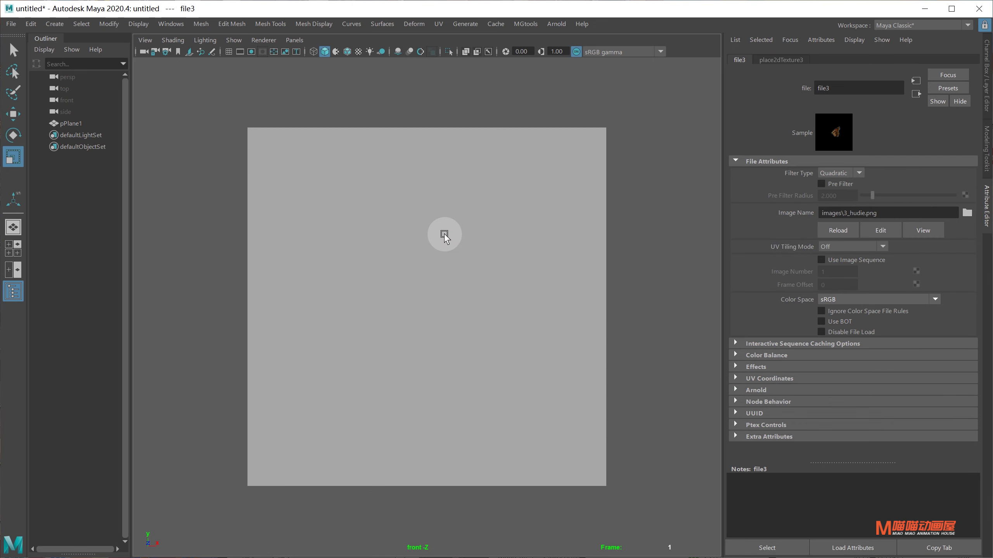
click(805, 128)
click(914, 98)
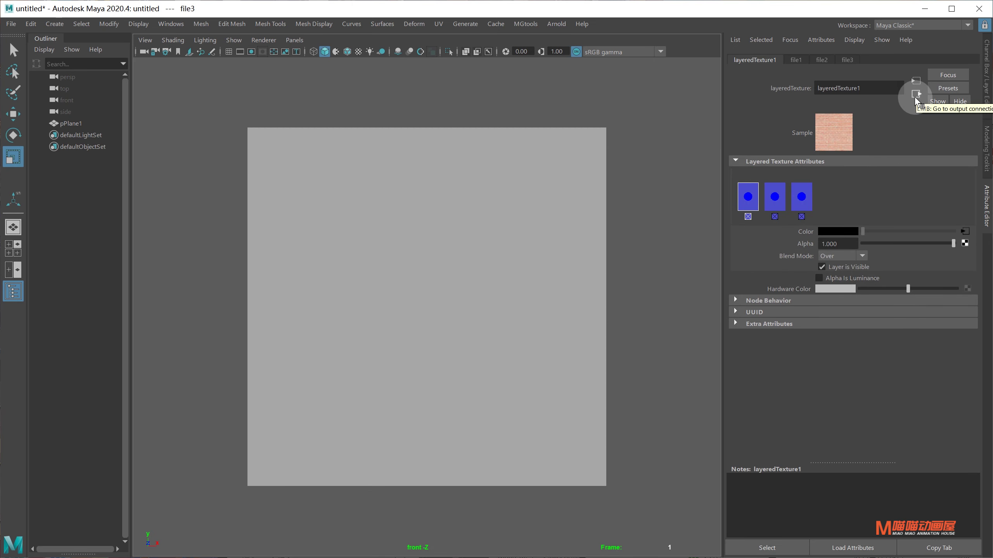
Rename the brick file node to file1_zhuan.
click(794, 59)
click(846, 91)
text(zhuan)
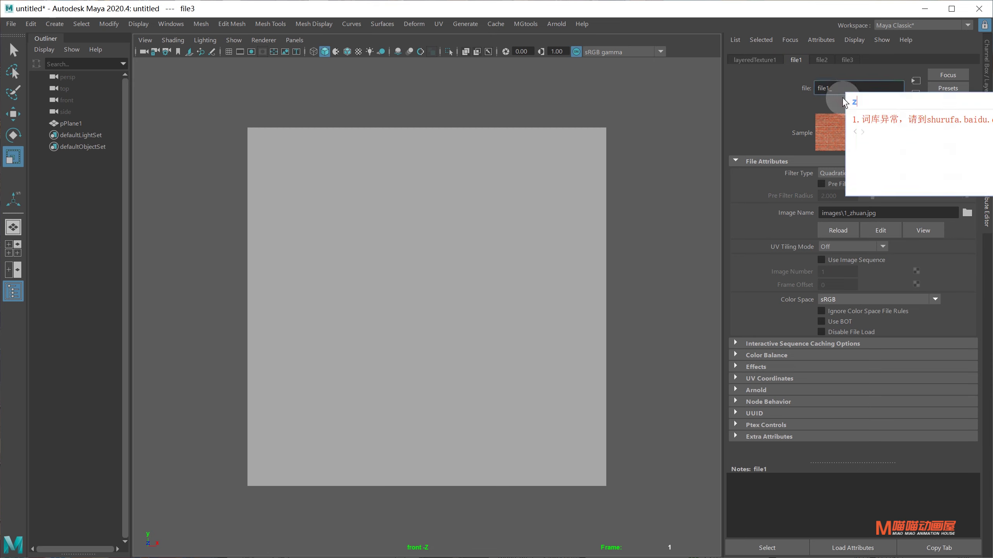
key(Return)
Rename the flower file node to file2_hua.
click(841, 60)
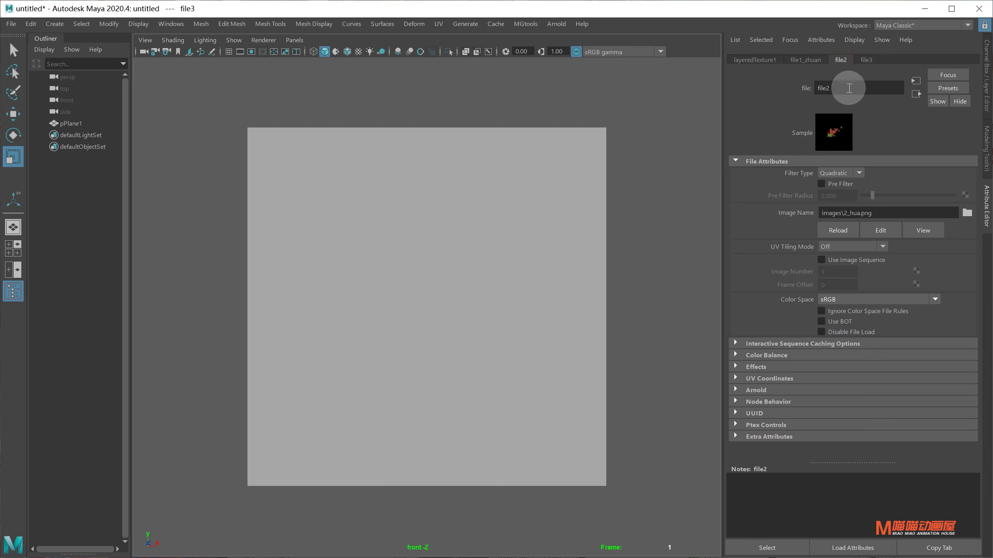
click(846, 89)
text(_hua)
key(Return)
Rename the butterfly file node to file3_hudie.
click(866, 60)
click(866, 88)
text(_hudie)
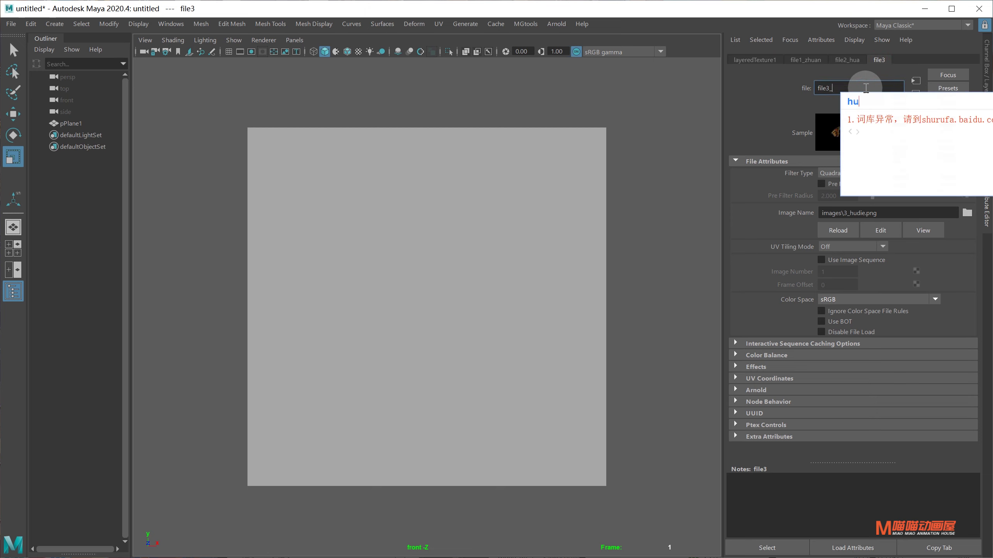
key(Return)
click(918, 94)
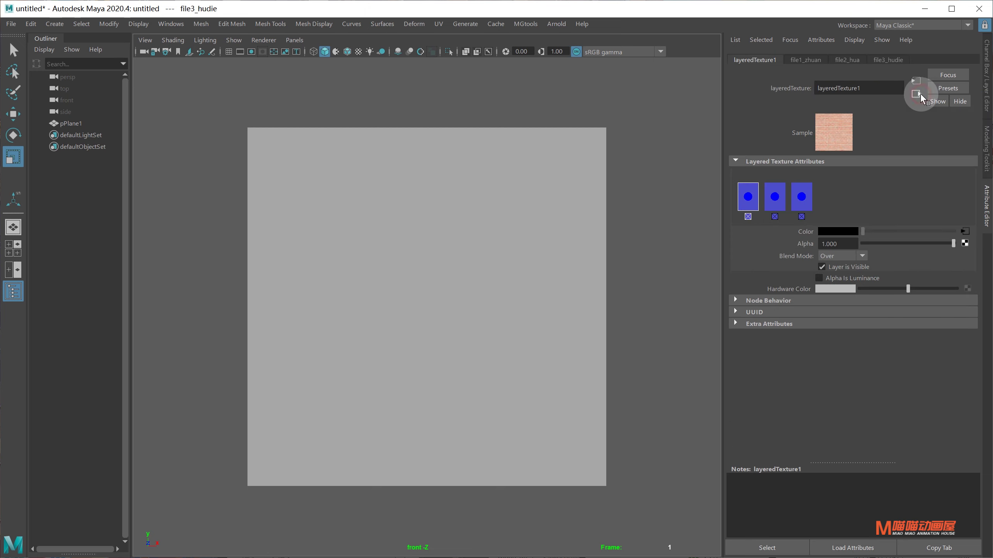
Show viewport textures and set the layers' Blend Mode to Add, toggling visibility to check.
click(358, 52)
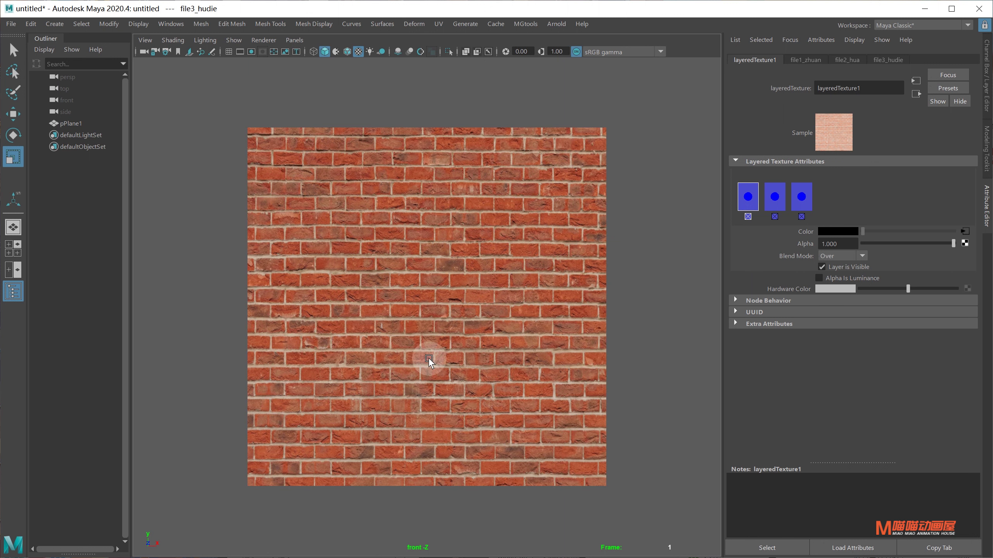
click(843, 257)
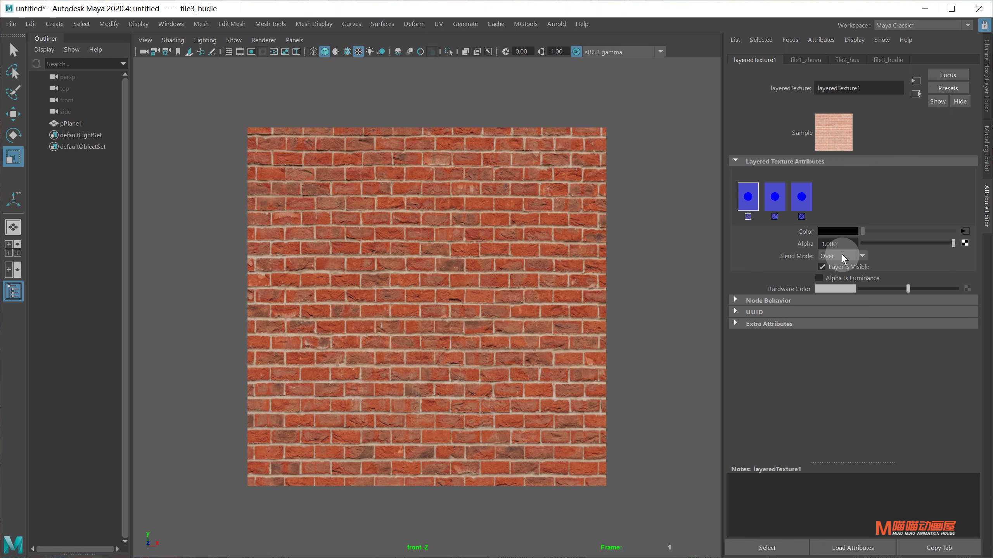
click(836, 312)
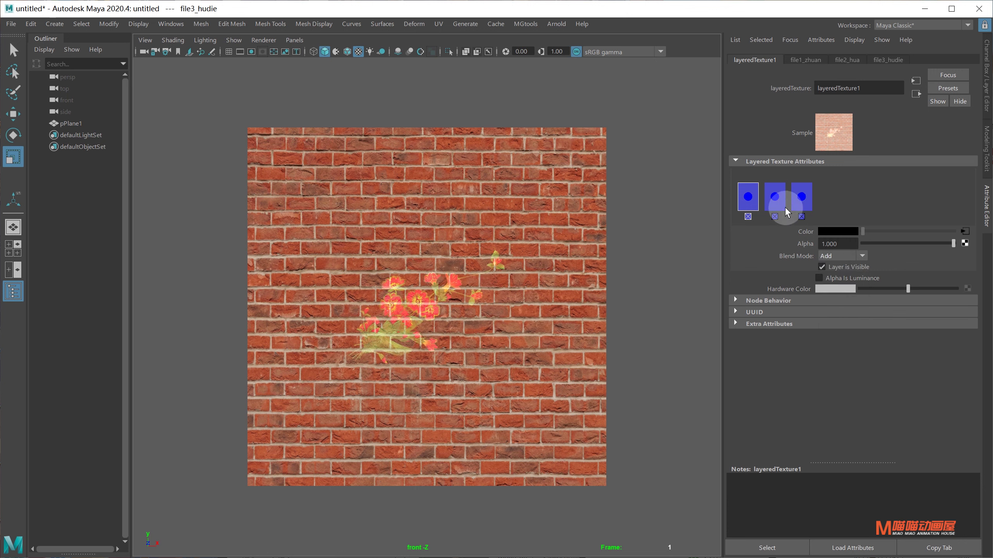
click(777, 198)
click(844, 257)
click(836, 311)
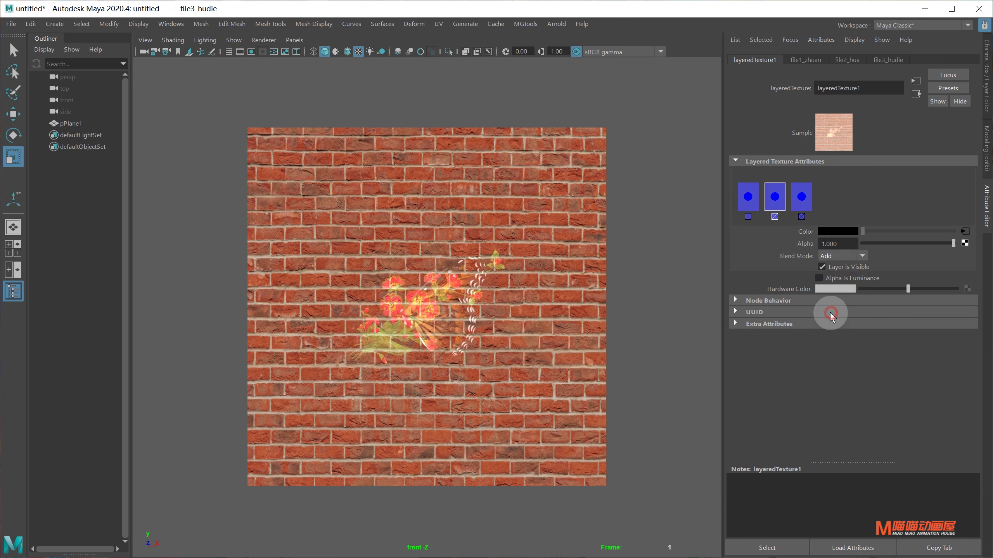
click(801, 198)
click(839, 258)
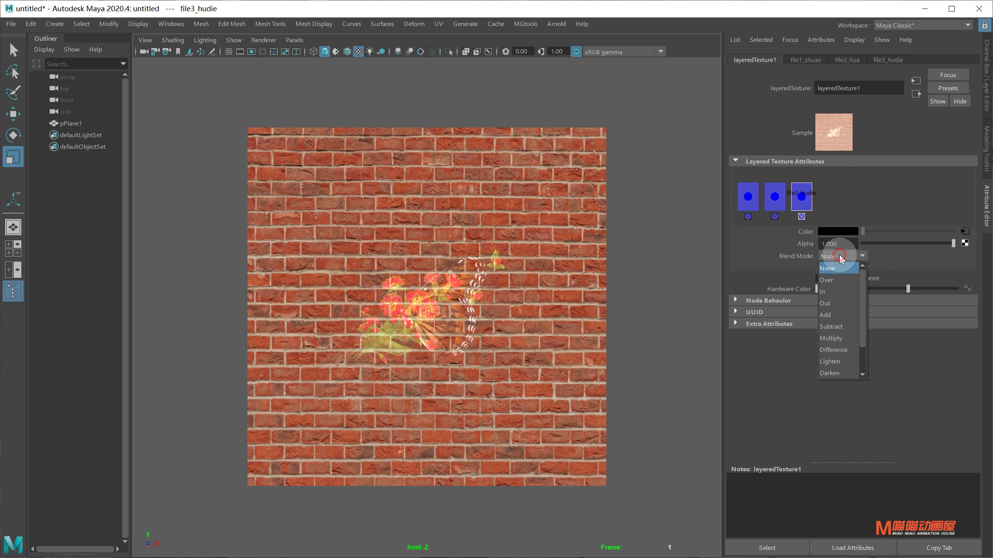
click(835, 312)
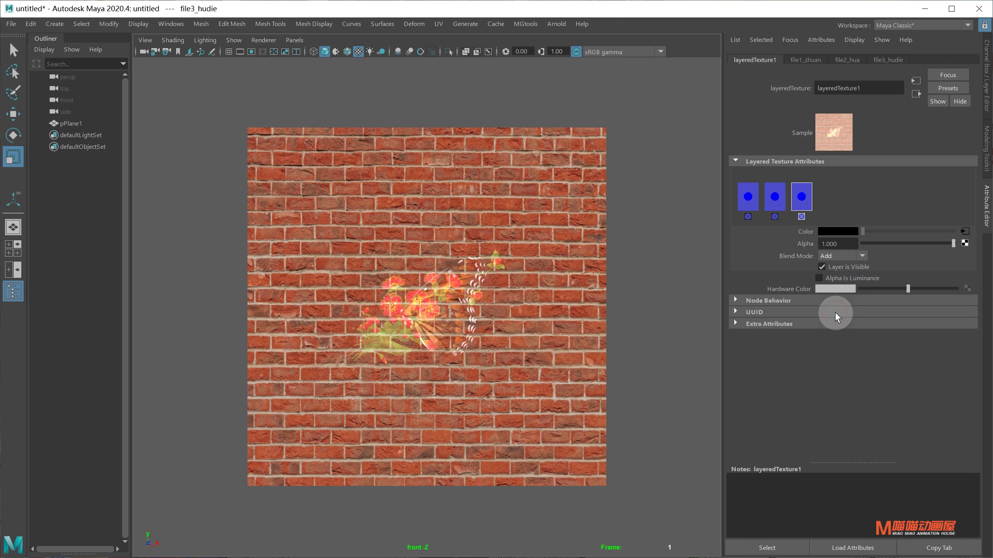
click(822, 267)
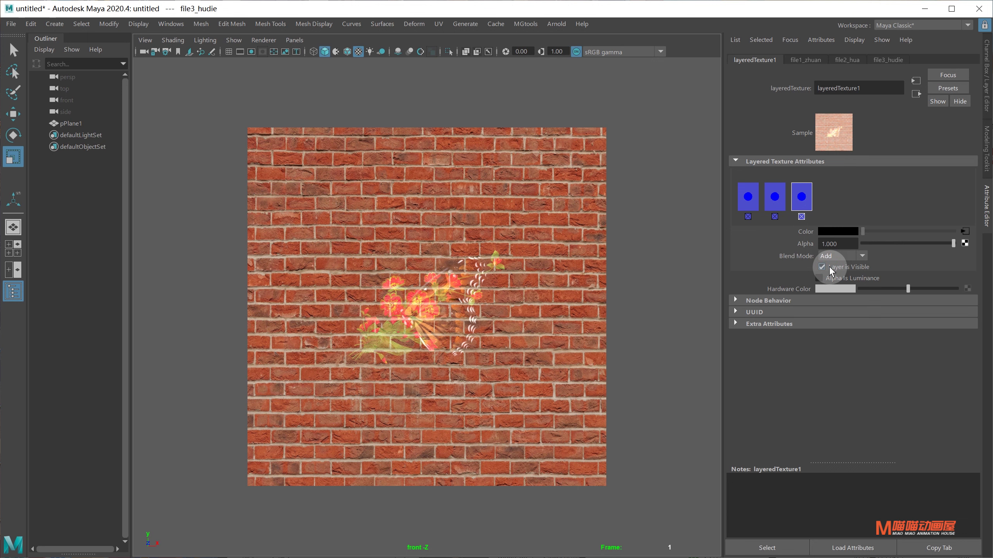
Lay out the shading network graph and select the brick texture's place2dTexture1 node.
click(560, 224)
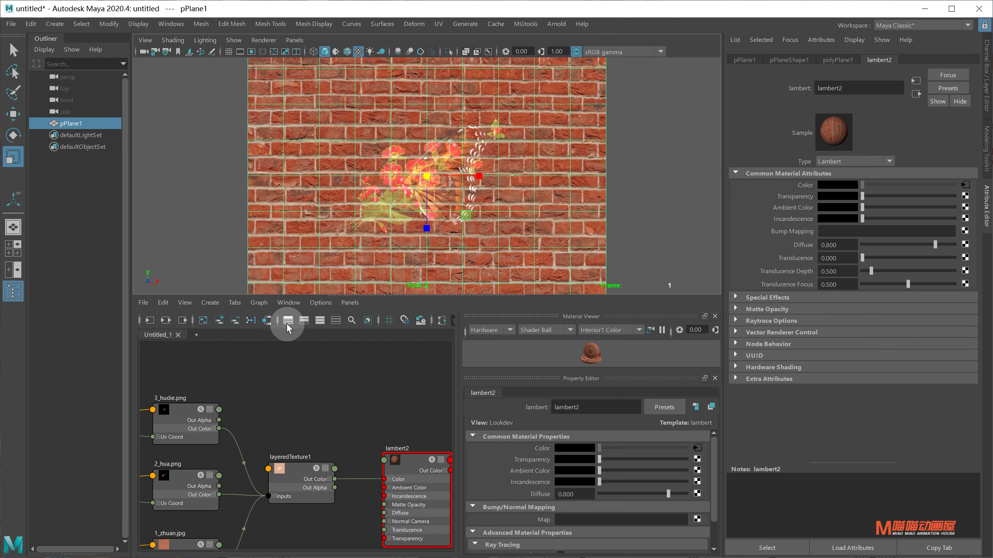
click(289, 321)
drag(155, 385, 307, 508)
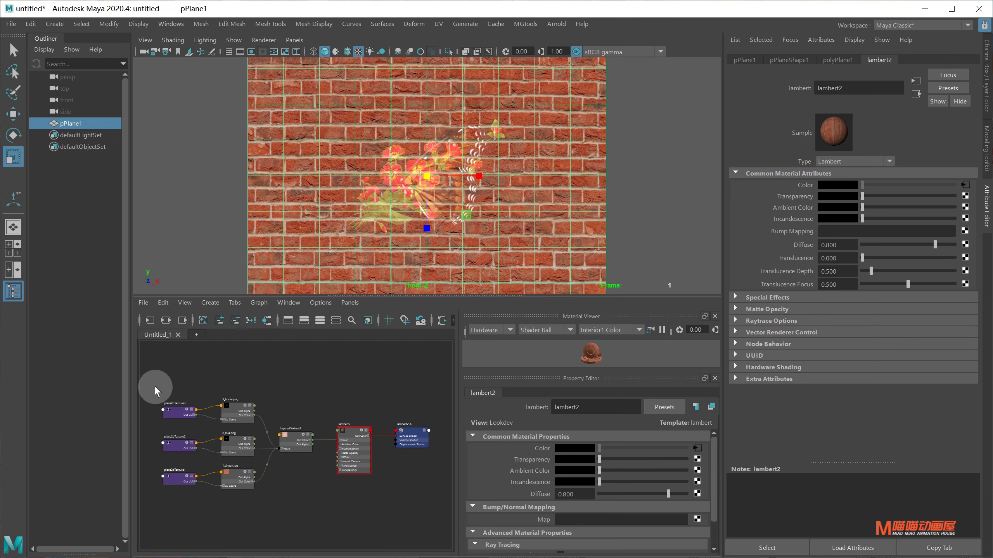
key(f)
click(302, 501)
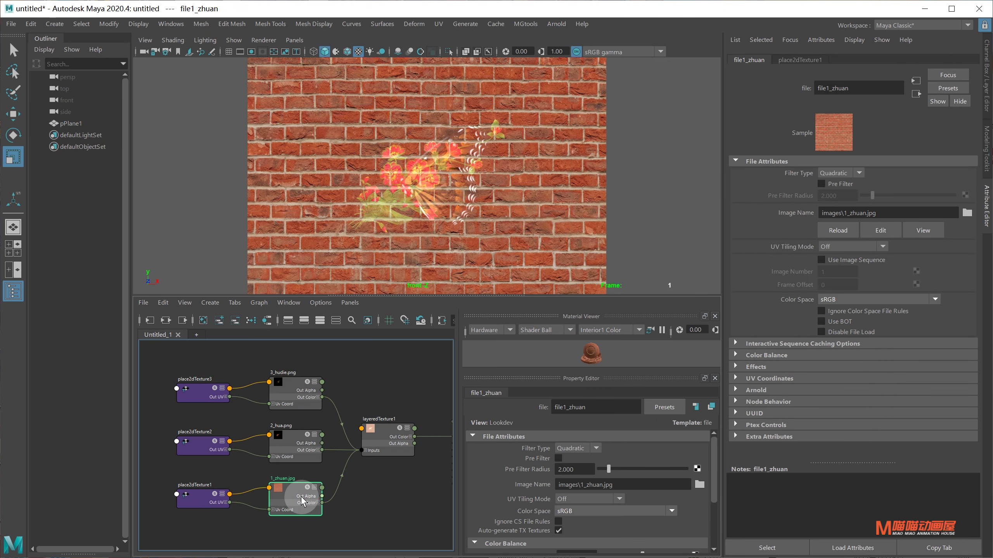
click(210, 499)
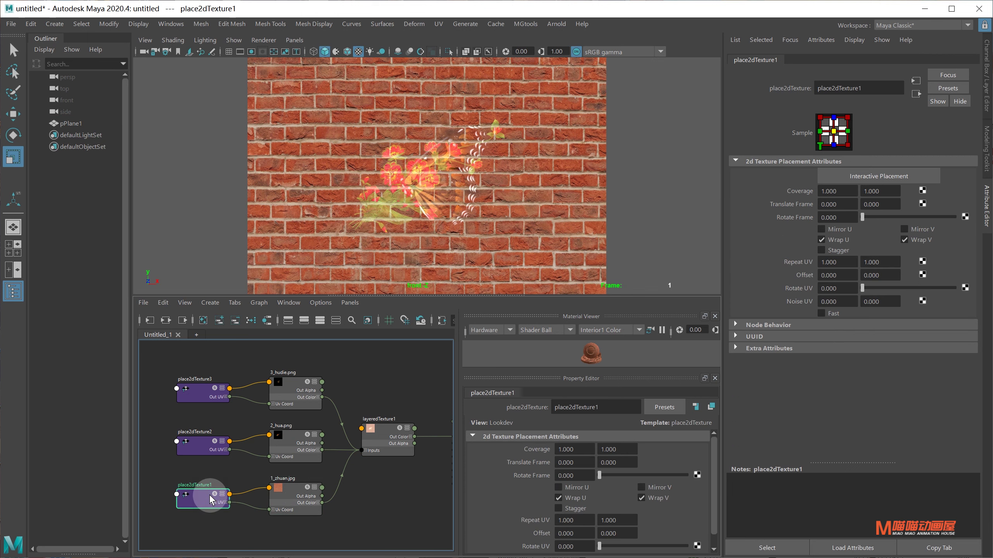
Try Coverage 2 by 2 on the brick placement, then undo it.
click(848, 192)
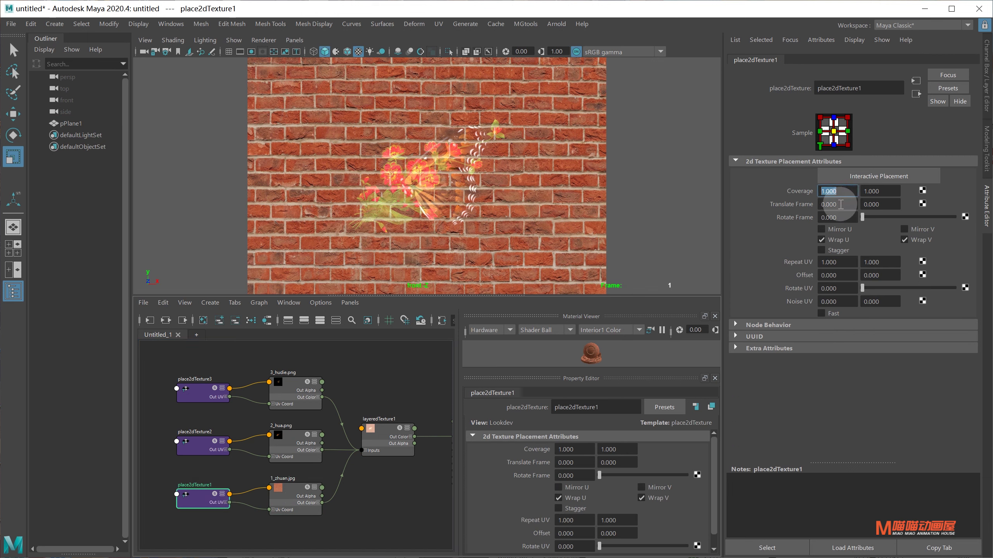
text(2)
key(Return)
click(879, 191)
text(2)
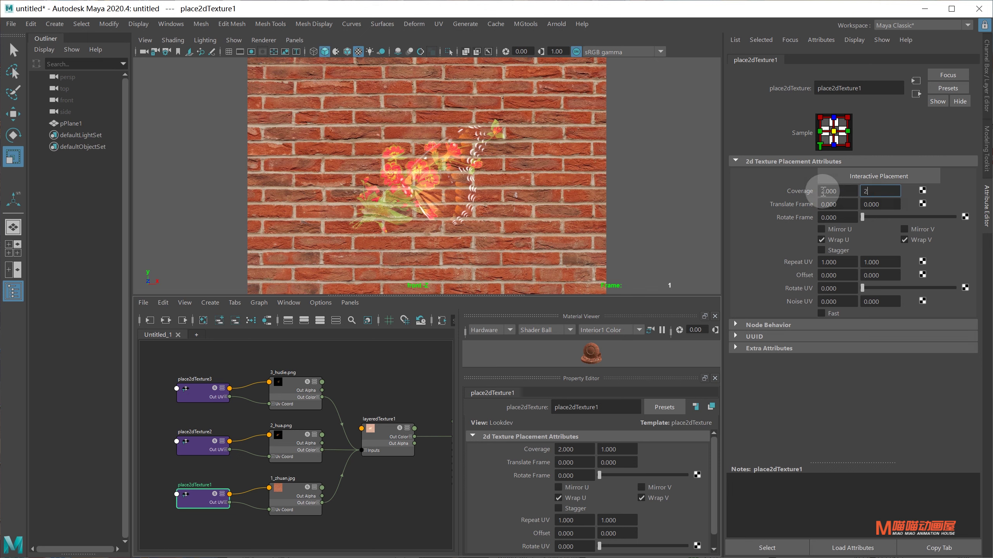
key(Return)
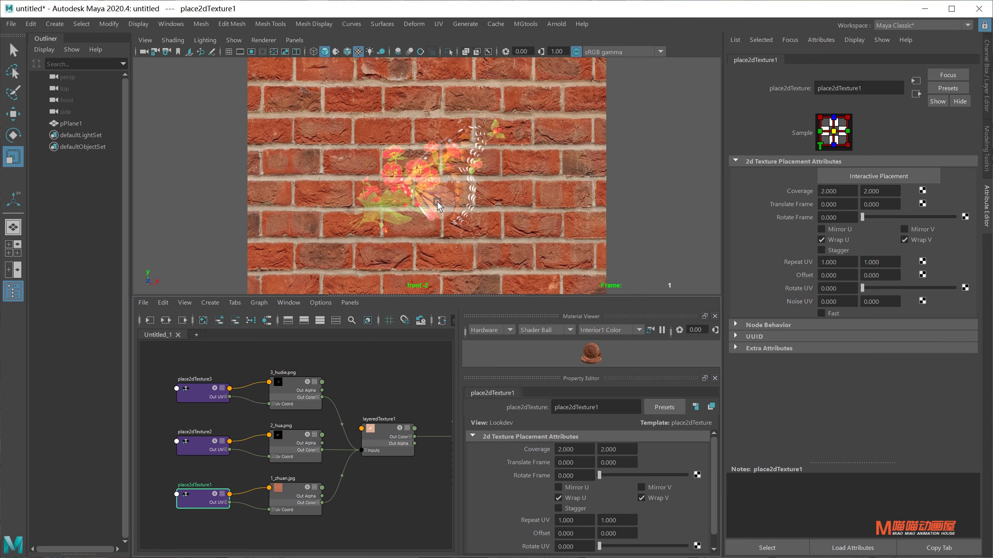
key(ctrl+z)
key(ctrl+z)
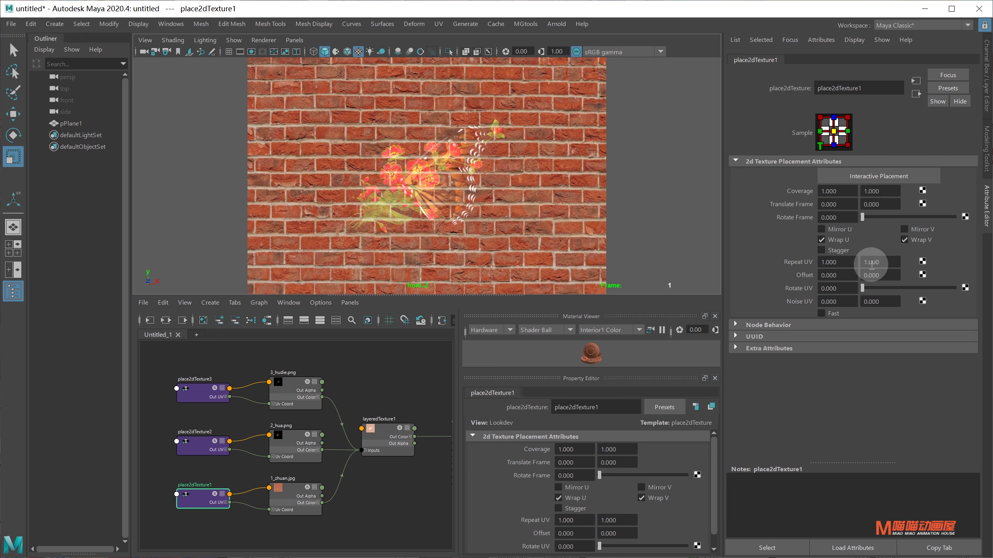
Set the brick texture's Repeat UV to 2 and 2.
click(835, 262)
text(2)
key(Return)
click(884, 262)
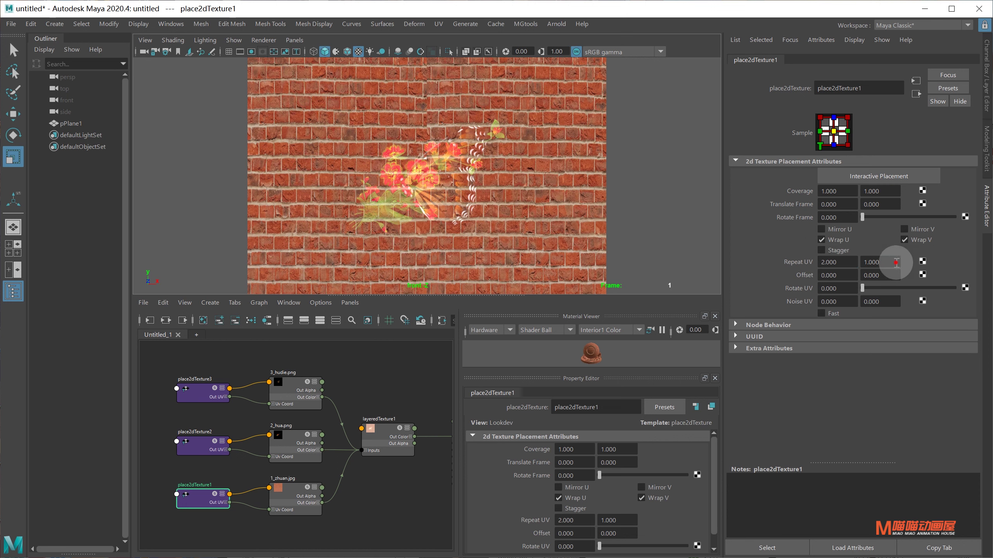
text(2)
key(Return)
Try Rotate Frame and Rotate UV on place2dTexture2, undoing both.
click(219, 448)
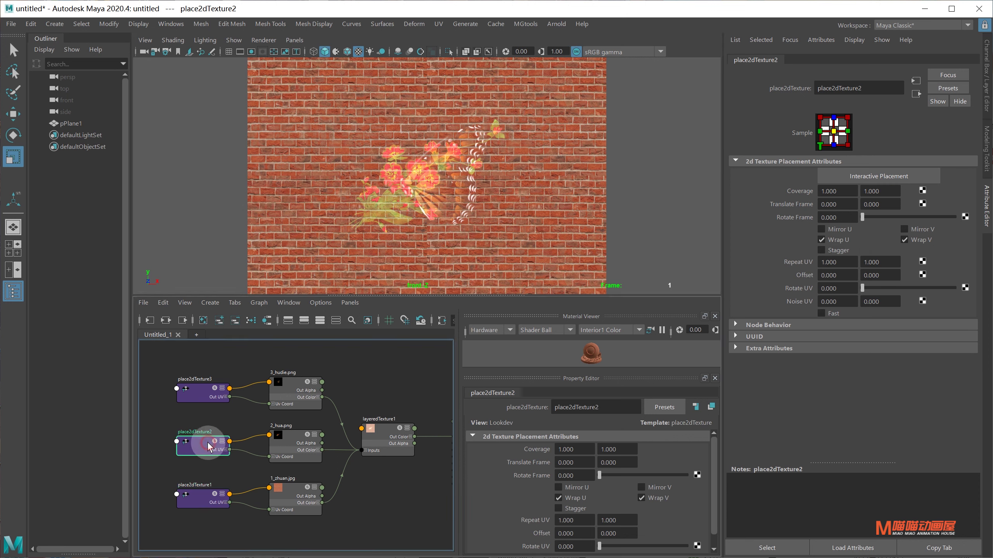
drag(862, 217, 939, 218)
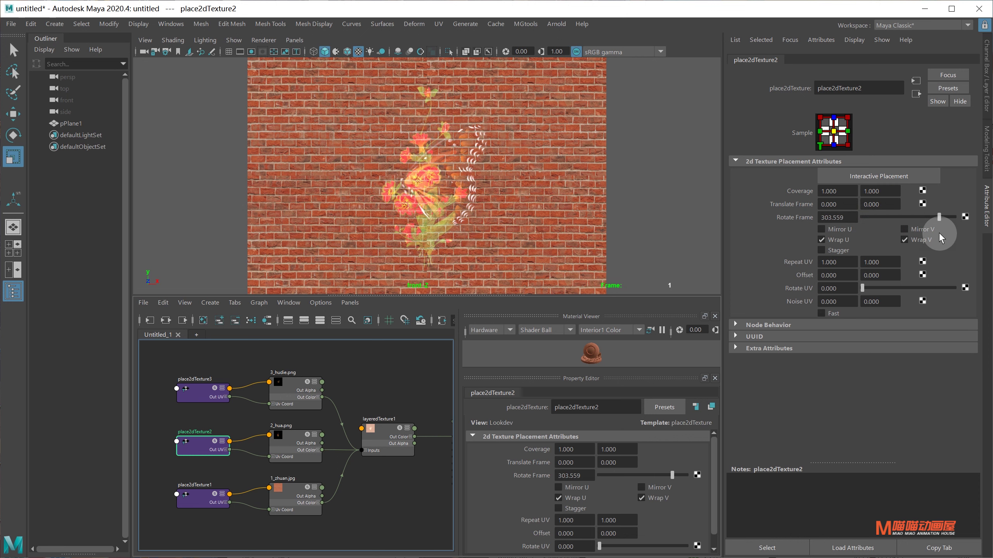
key(ctrl+z)
drag(875, 289, 938, 289)
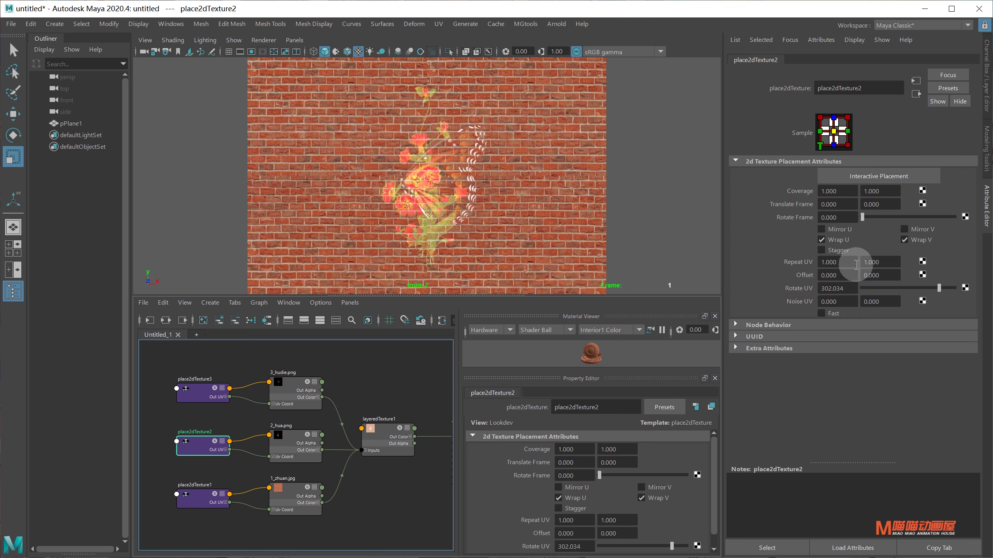
key(ctrl+z)
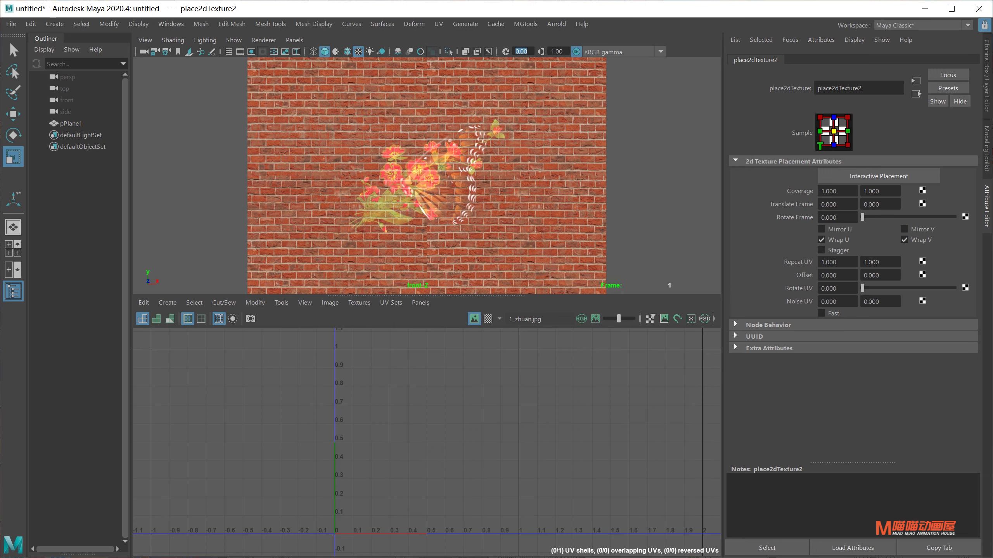
Copy all the plane's face UVs into a new set uvSet_zhuan and open the UV Set Editor.
click(413, 240)
right_drag(462, 432, 405, 395)
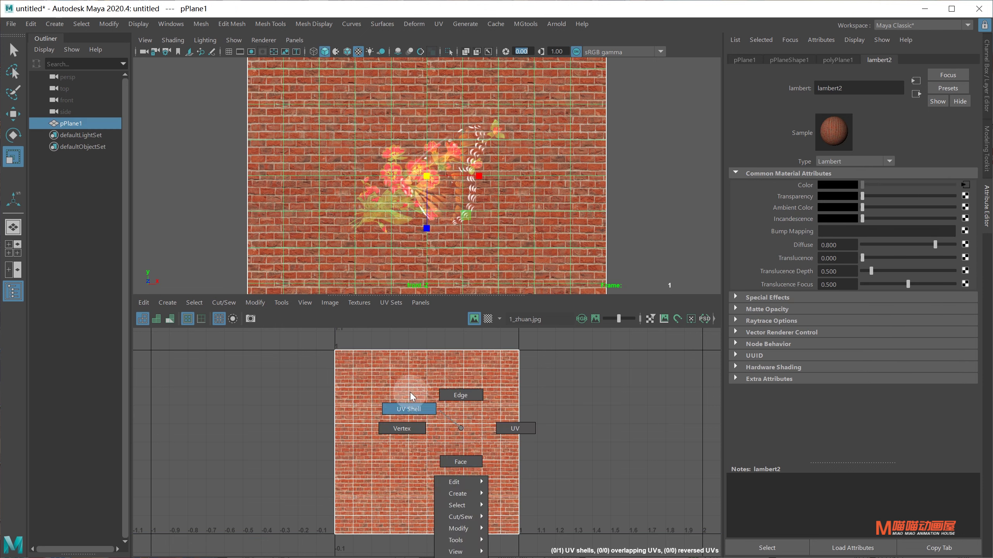
drag(303, 346, 563, 543)
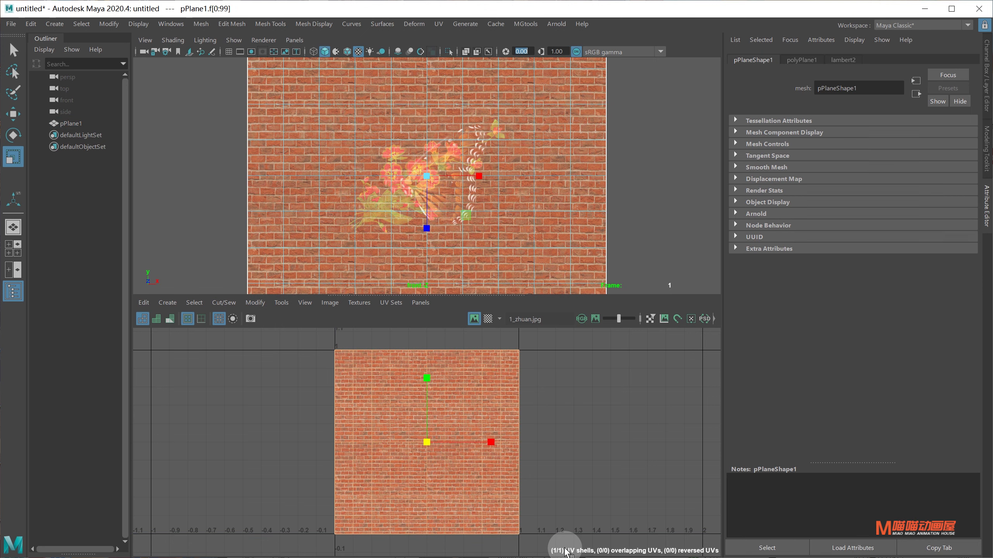
click(391, 304)
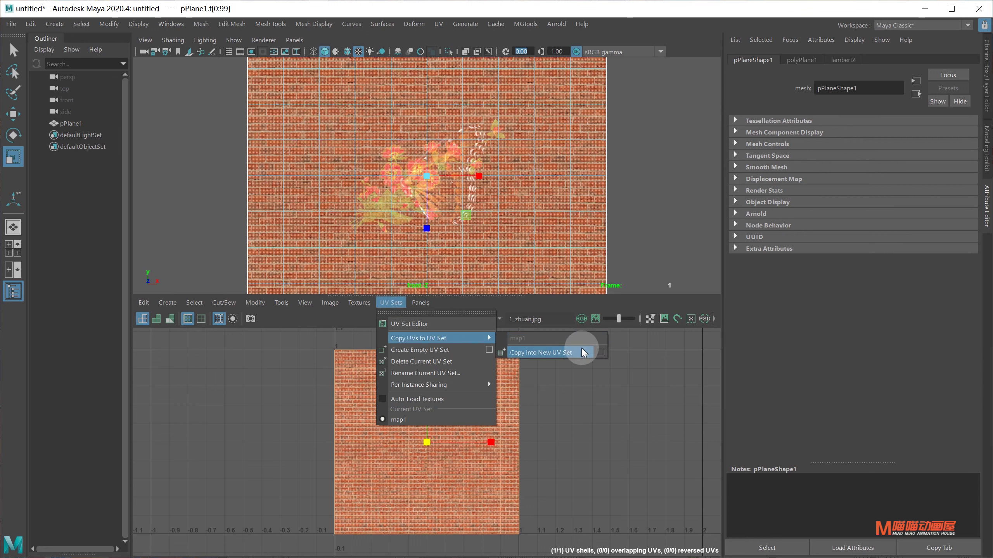
click(571, 349)
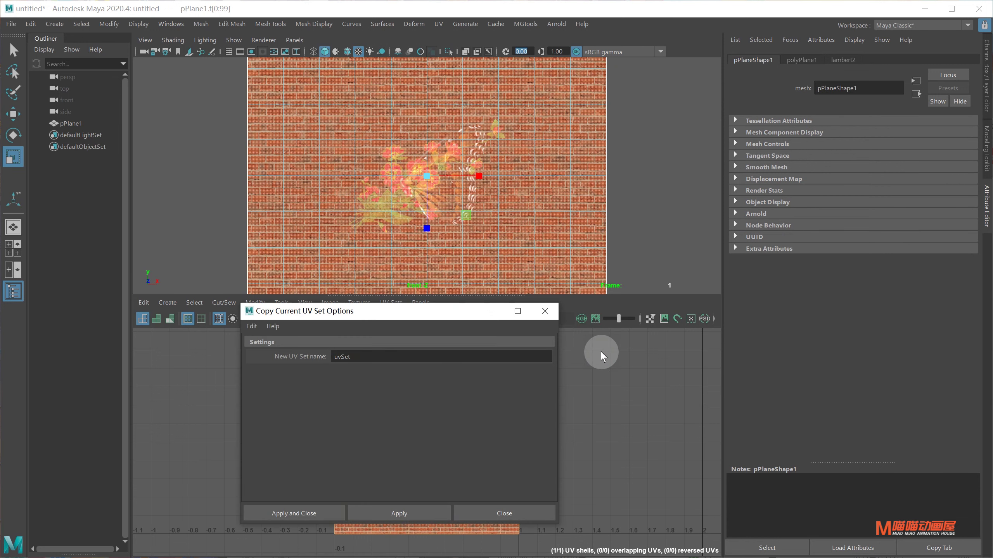
click(387, 359)
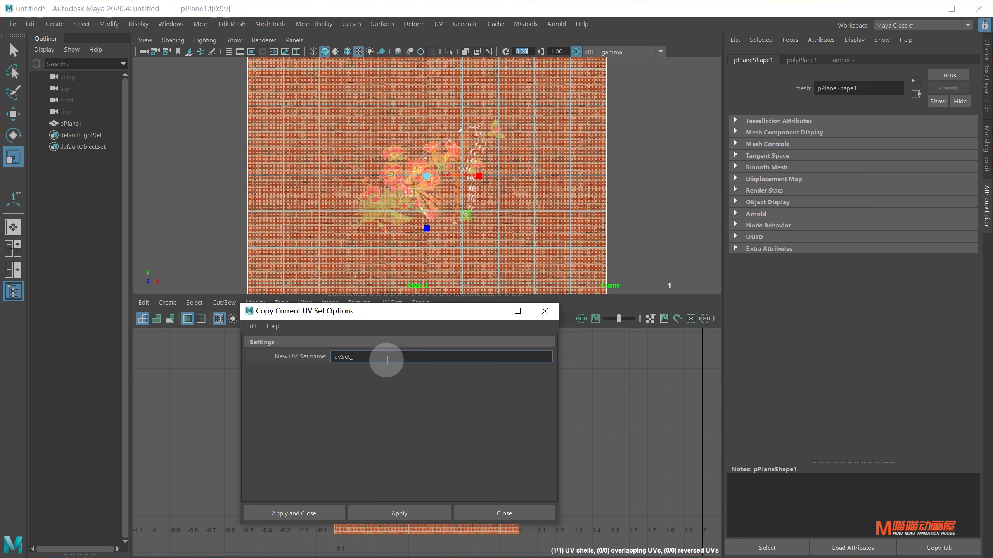
text(zhuan)
click(314, 514)
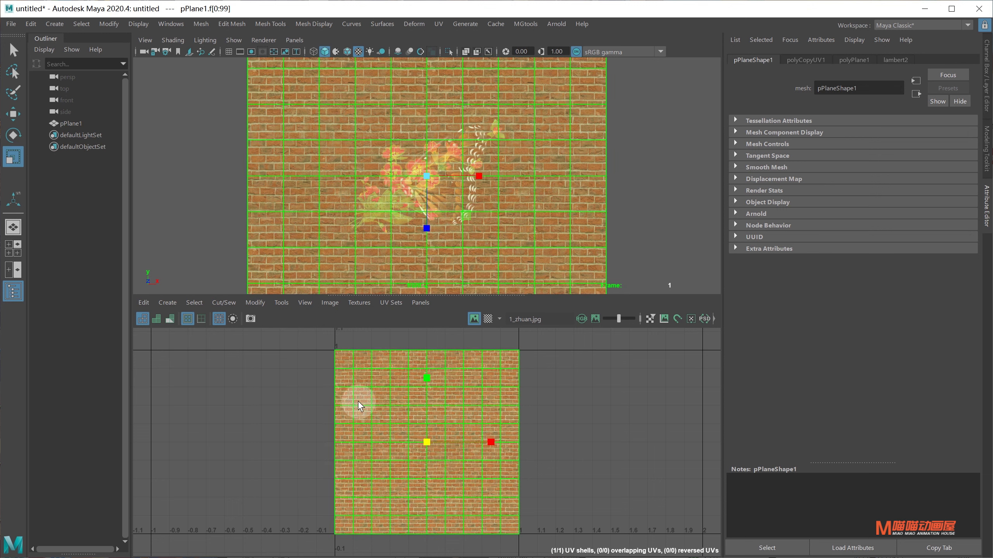
click(391, 302)
click(406, 323)
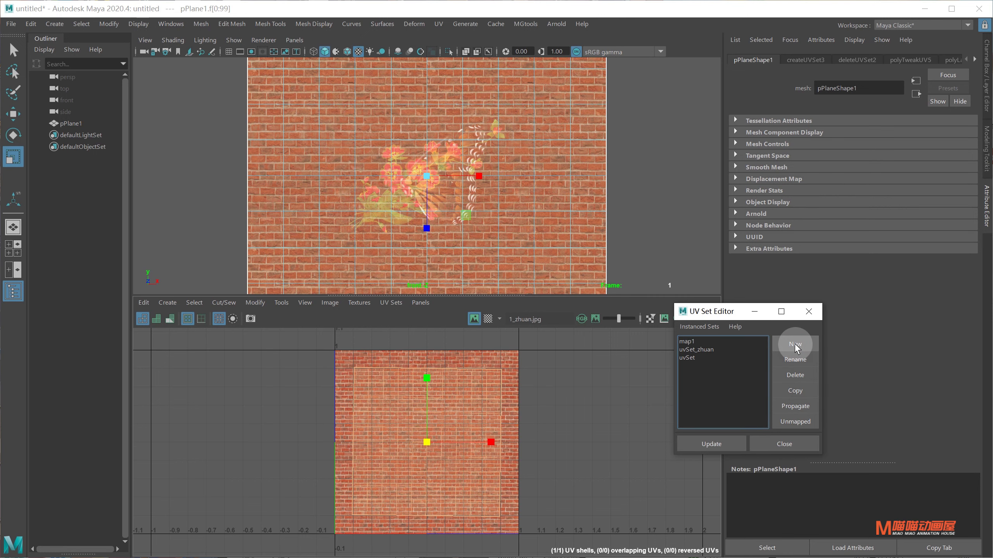
On the new uvSet, planar-project, unfold, straighten and shrink the plane's UV shell.
click(704, 357)
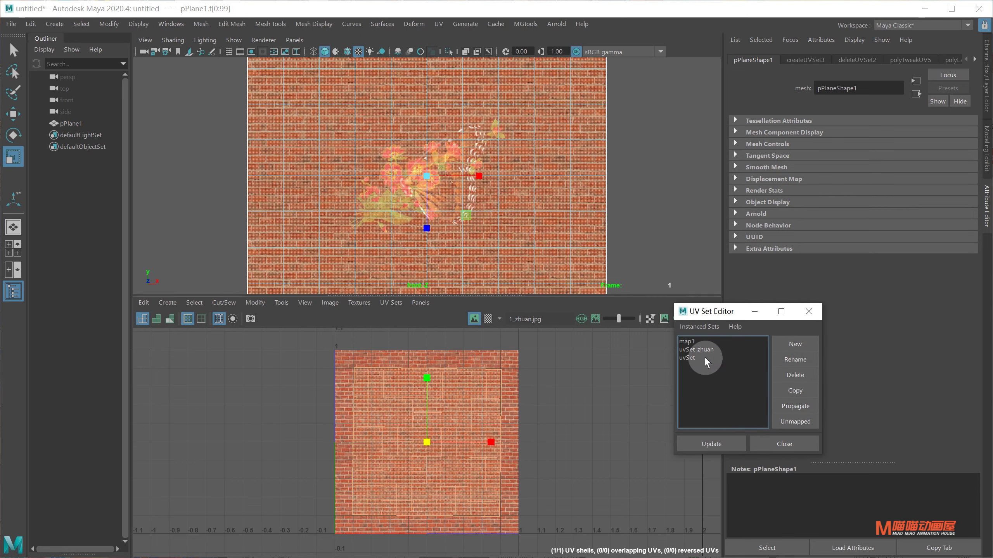
click(162, 302)
click(200, 394)
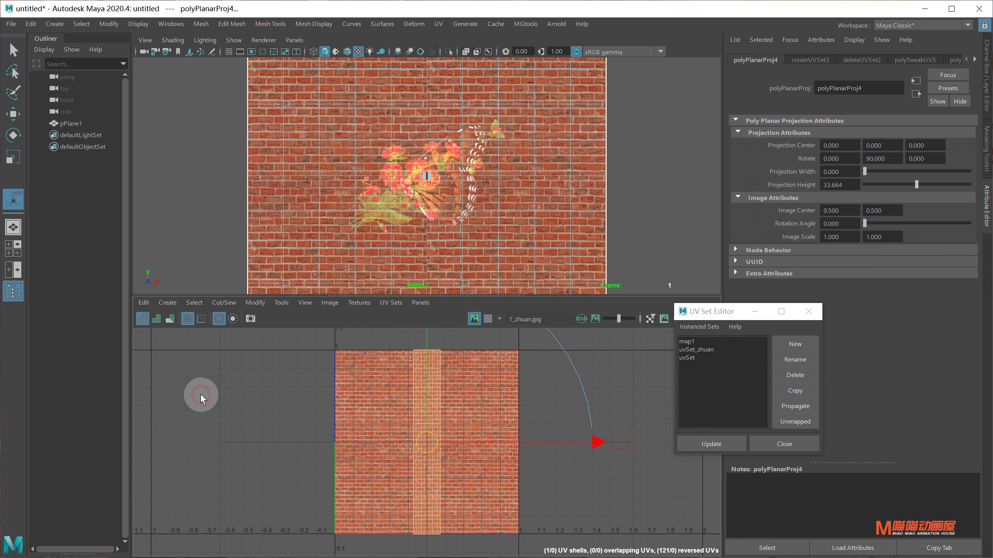
shift+right_drag(492, 389, 341, 389)
click(261, 306)
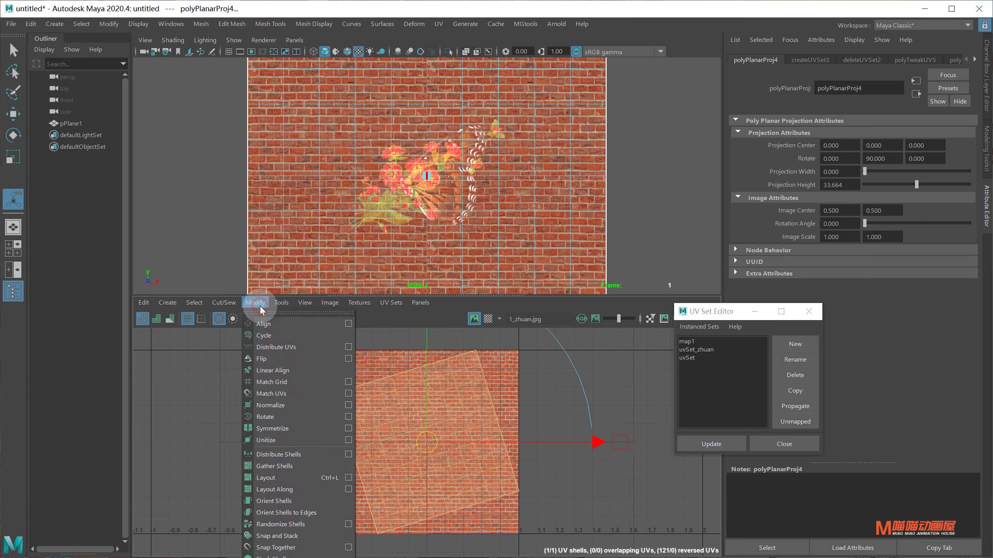
click(273, 501)
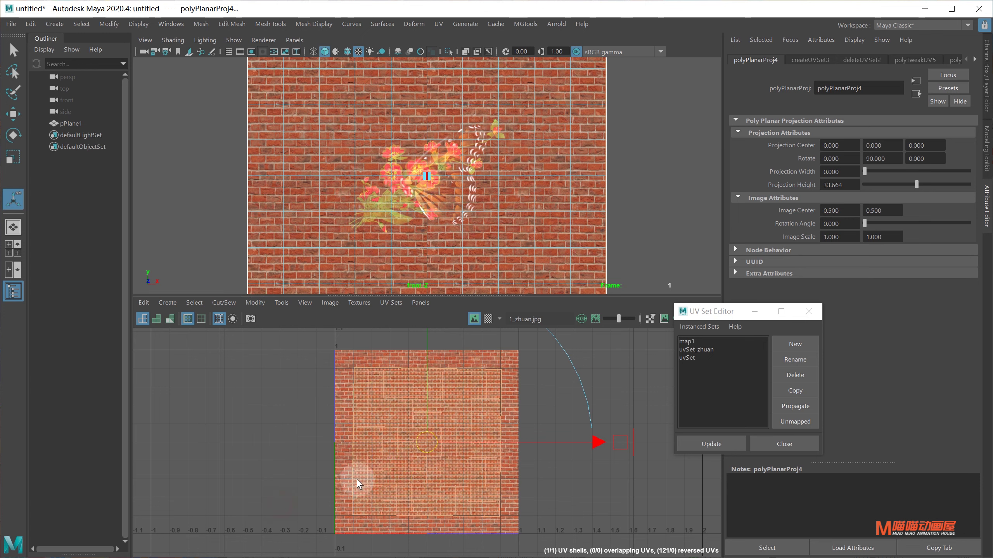
key(r)
drag(428, 442, 422, 441)
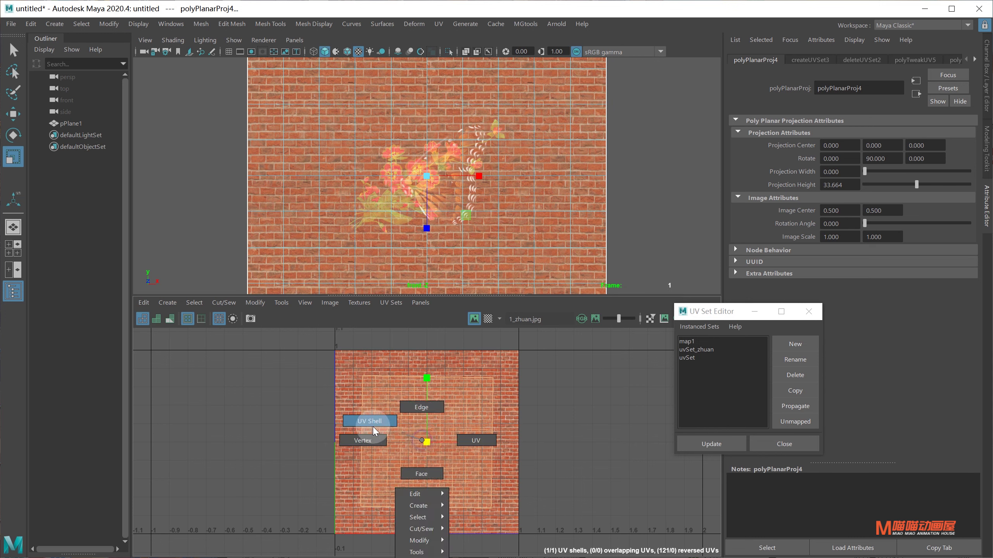
right_drag(424, 444, 361, 417)
click(415, 425)
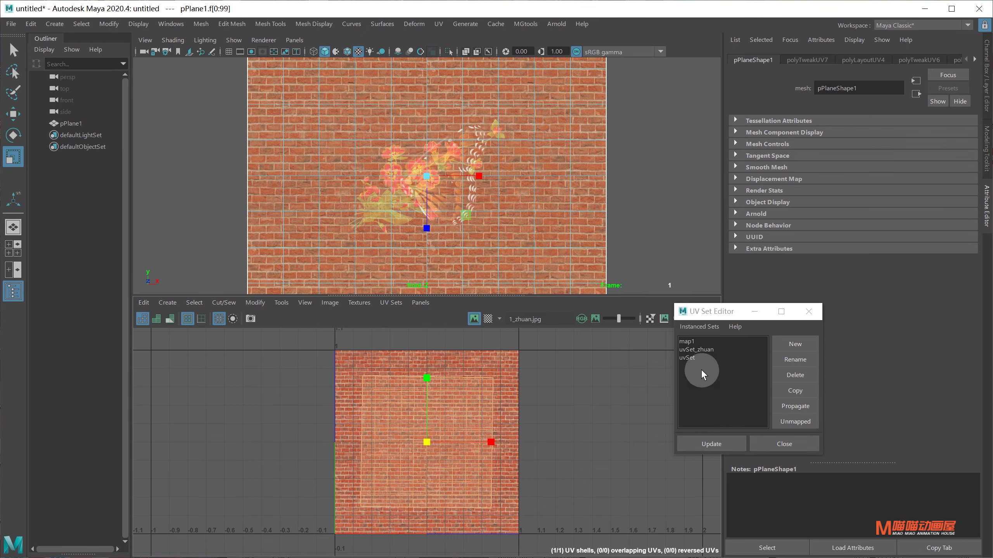
Rename the new UV set to uvSet_hua and make it active.
click(694, 358)
click(790, 362)
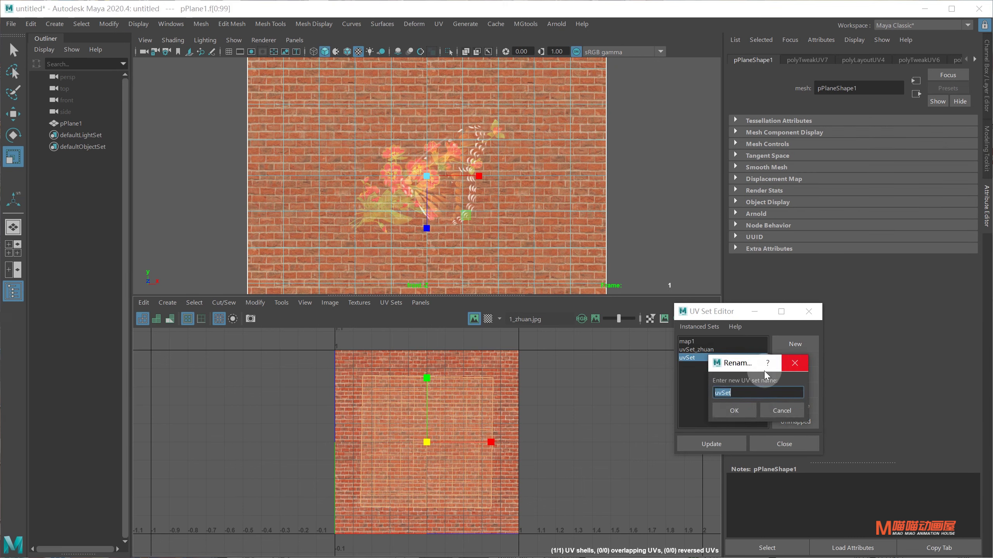
click(742, 391)
text(_hua)
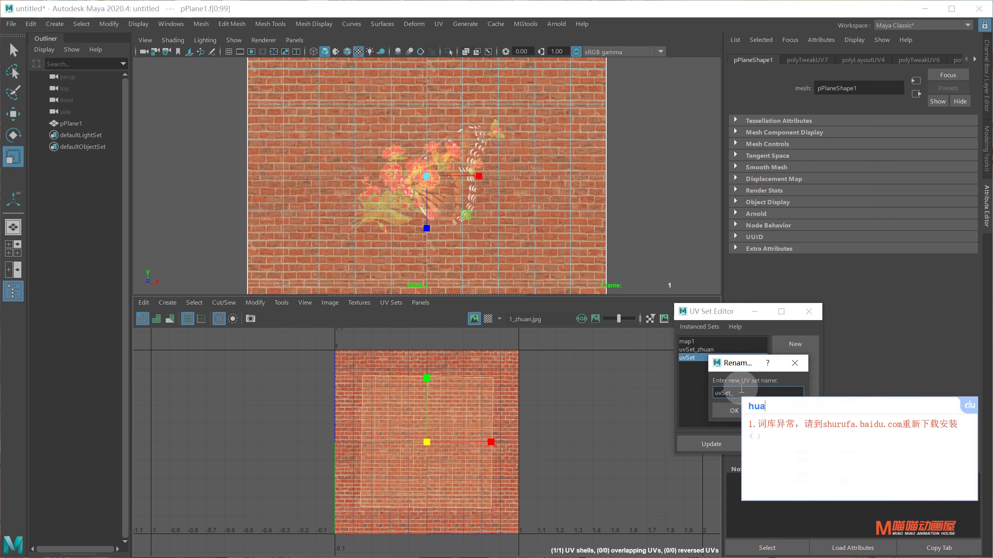
key(Return)
click(731, 371)
click(703, 358)
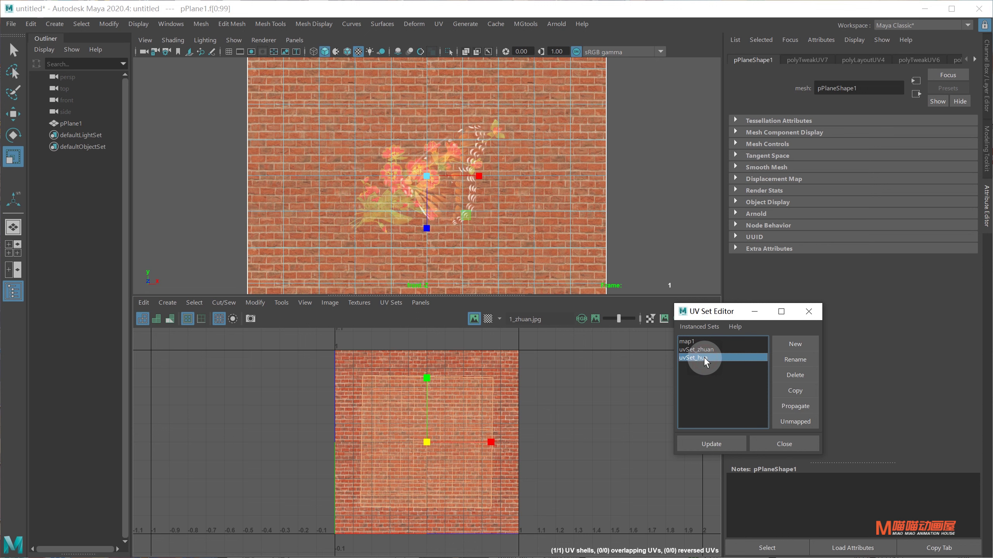
click(169, 303)
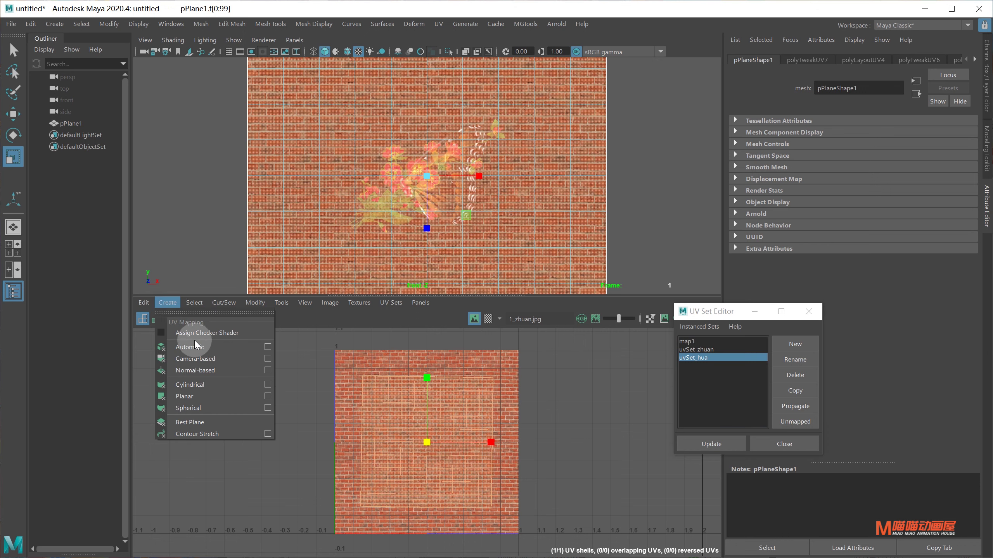
Apply a planar projection into a new UV set named uvSet_hudie.
click(267, 398)
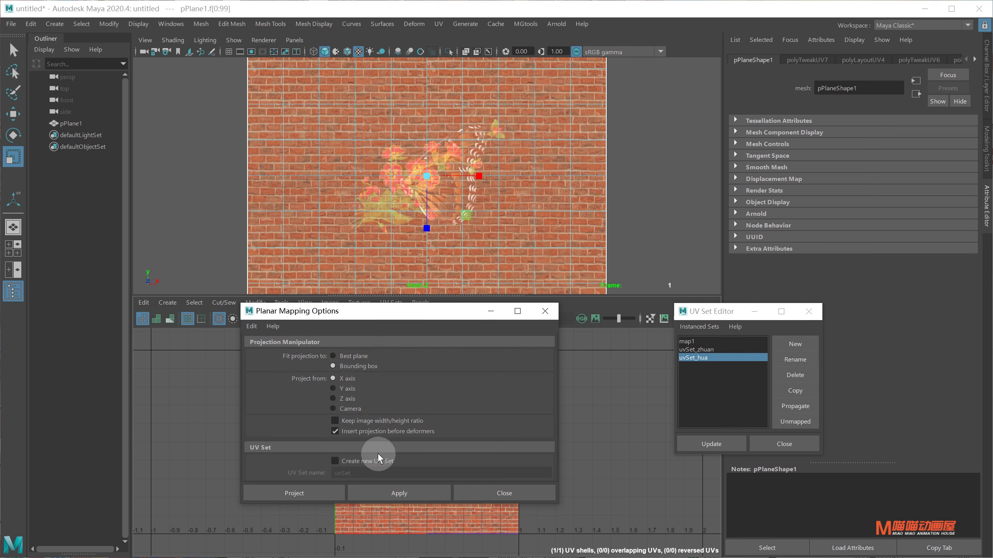
click(367, 461)
click(376, 477)
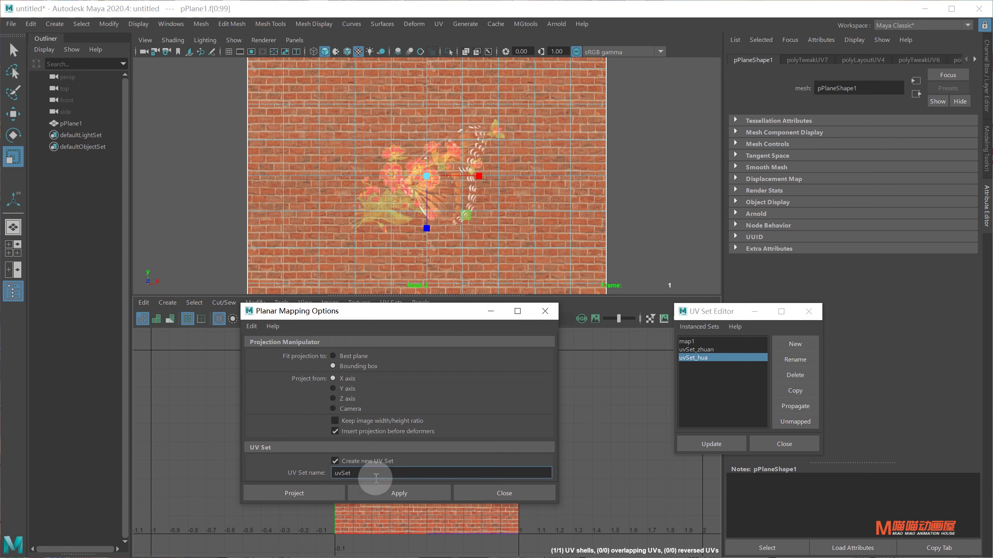
text(_hudie)
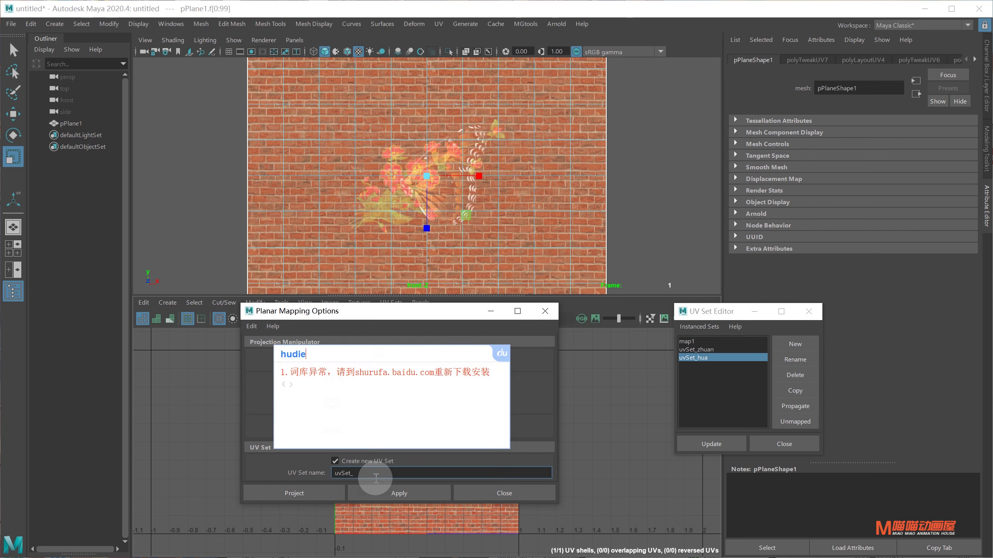
key(Return)
click(321, 489)
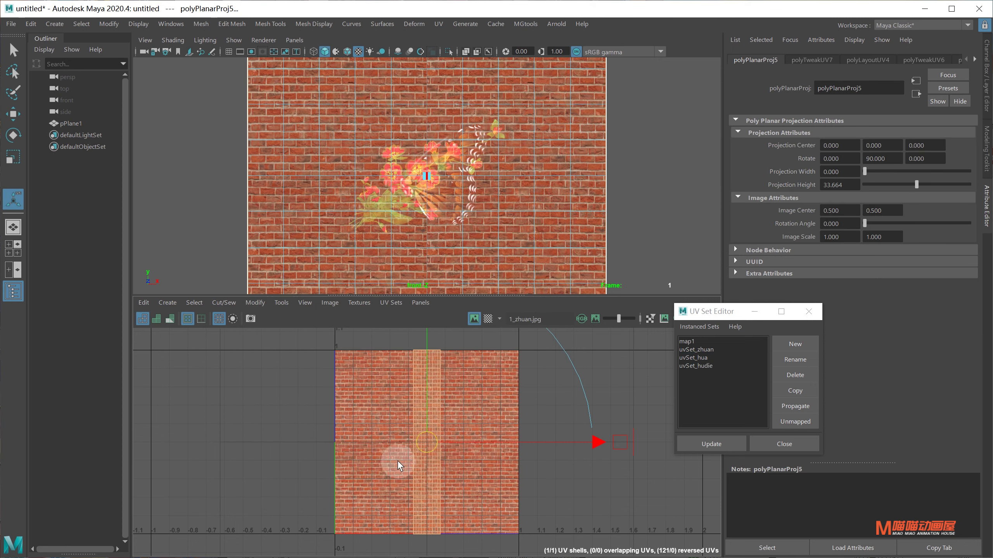
Unfold the butterfly UVs, straighten the shell, and scale it down around the centre.
shift+right_drag(453, 424, 308, 422)
click(254, 303)
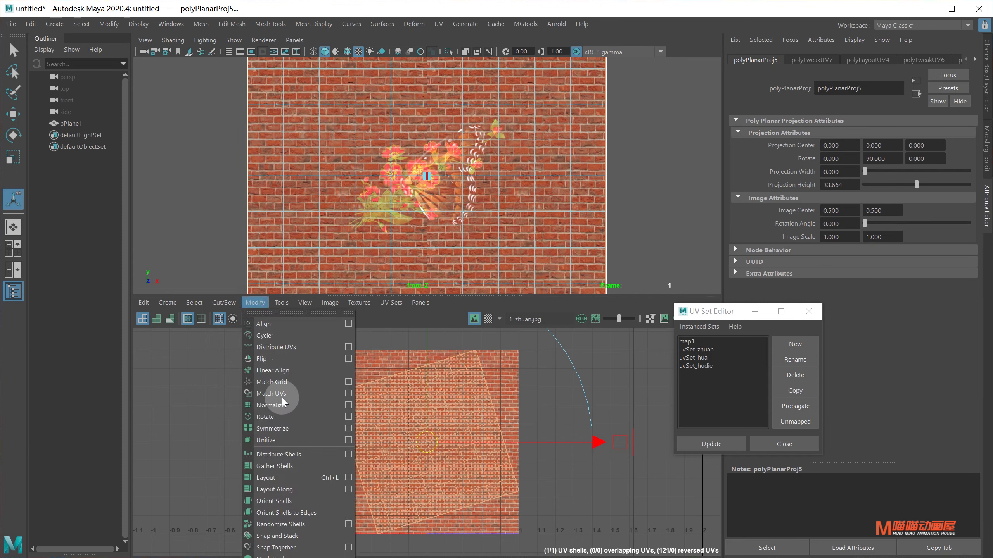
click(288, 504)
key(r)
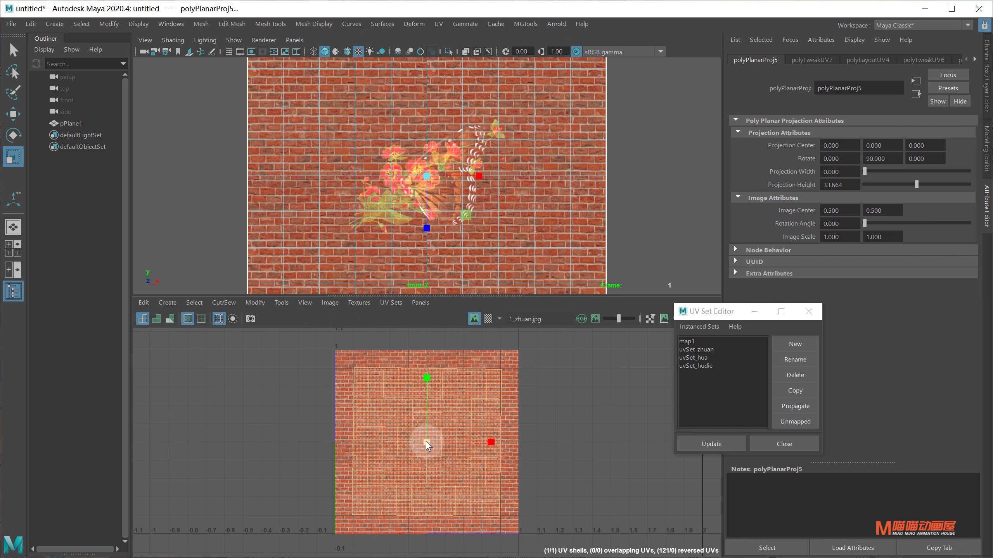
drag(427, 442, 401, 433)
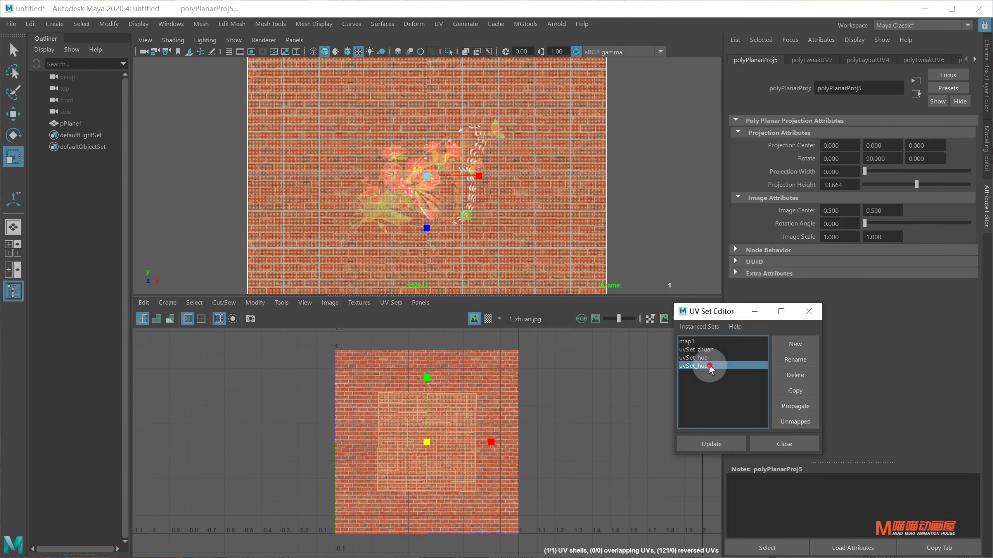
Switch between uvSet_zhuan and uvSet_hudie and display the uvSet_zhuan and uvSet_hua UVs for comparison.
click(698, 350)
click(698, 365)
click(391, 302)
click(404, 434)
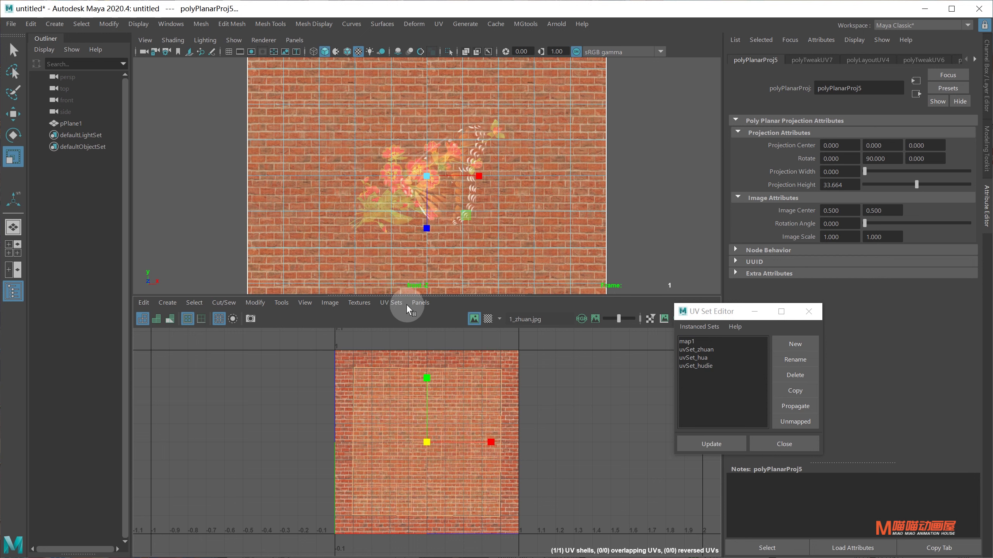
click(391, 302)
click(409, 445)
click(455, 399)
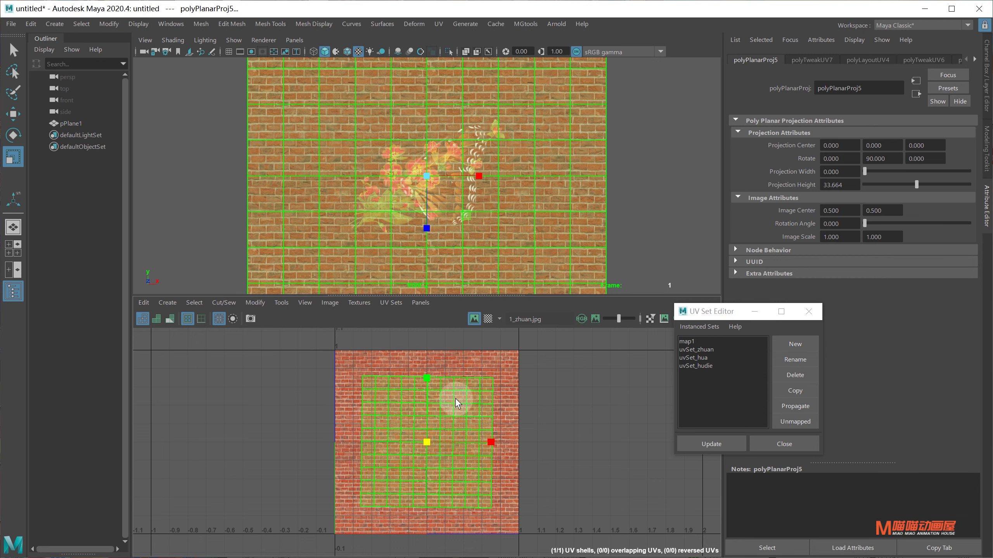
click(286, 167)
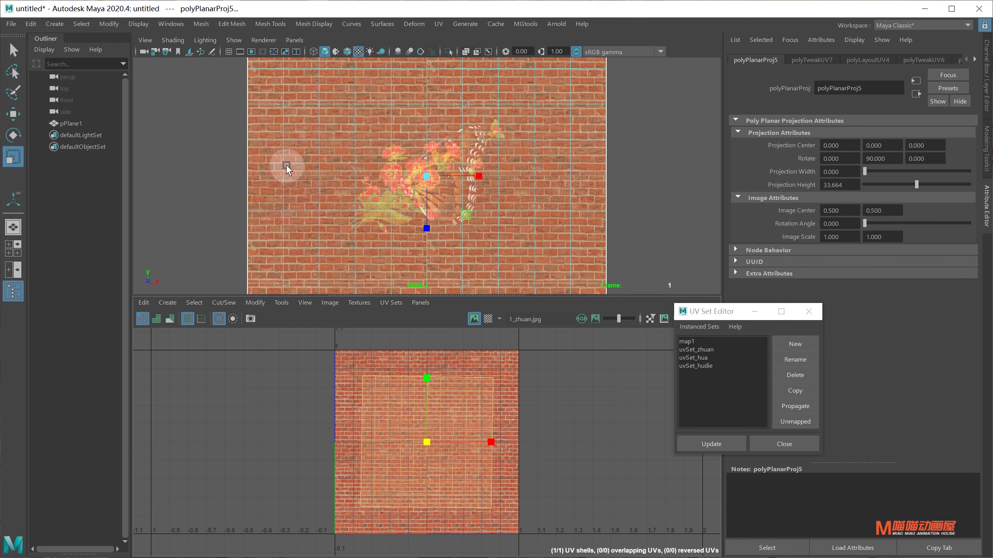
In the UV-Centric UV Linking editor, link uvSet_zhuan to file1_zhuan.
click(171, 25)
mouse_move(203, 111)
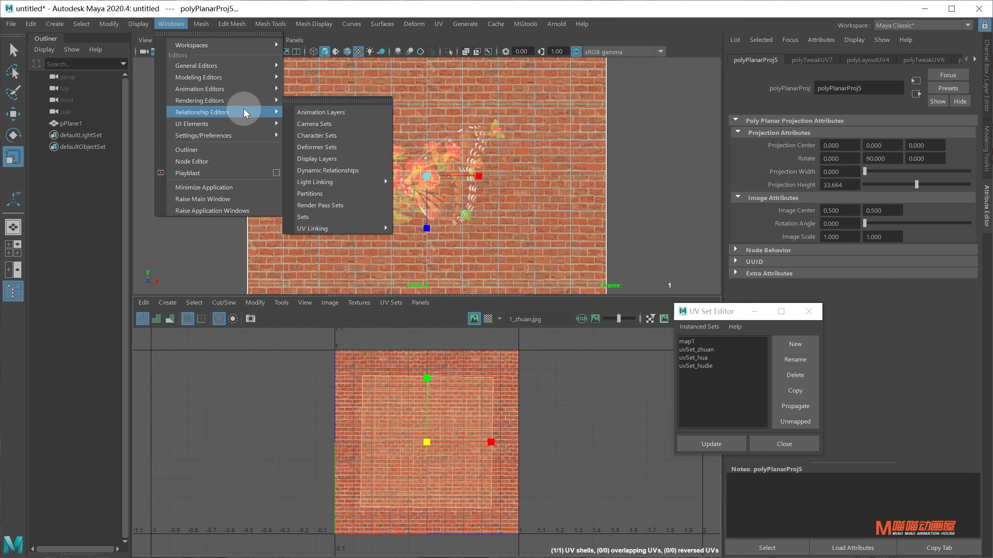
mouse_move(312, 228)
click(411, 240)
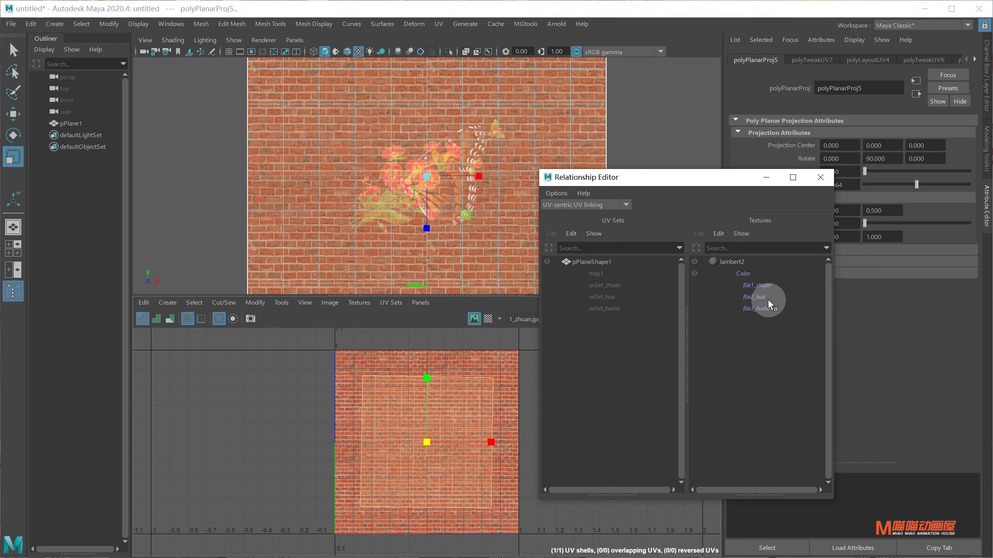
click(609, 283)
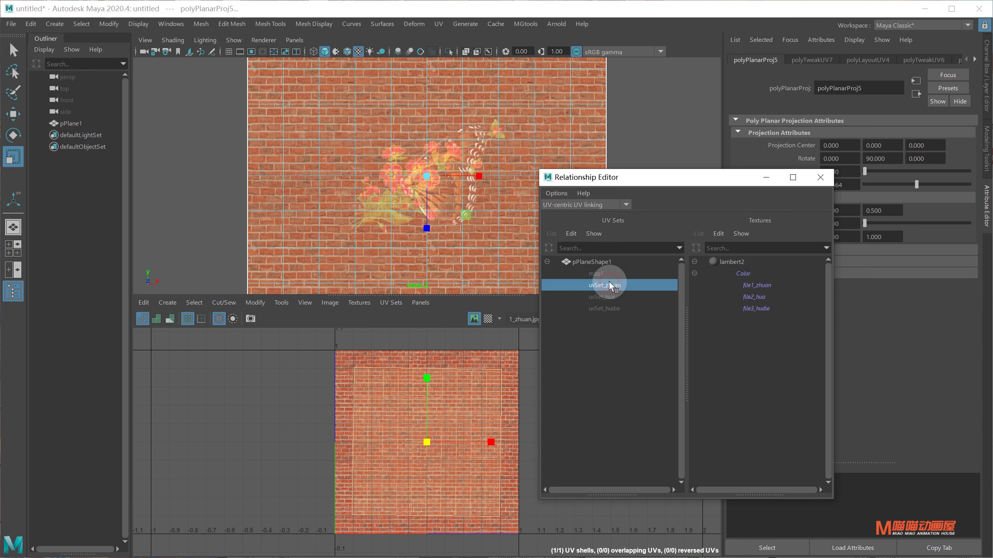
click(756, 285)
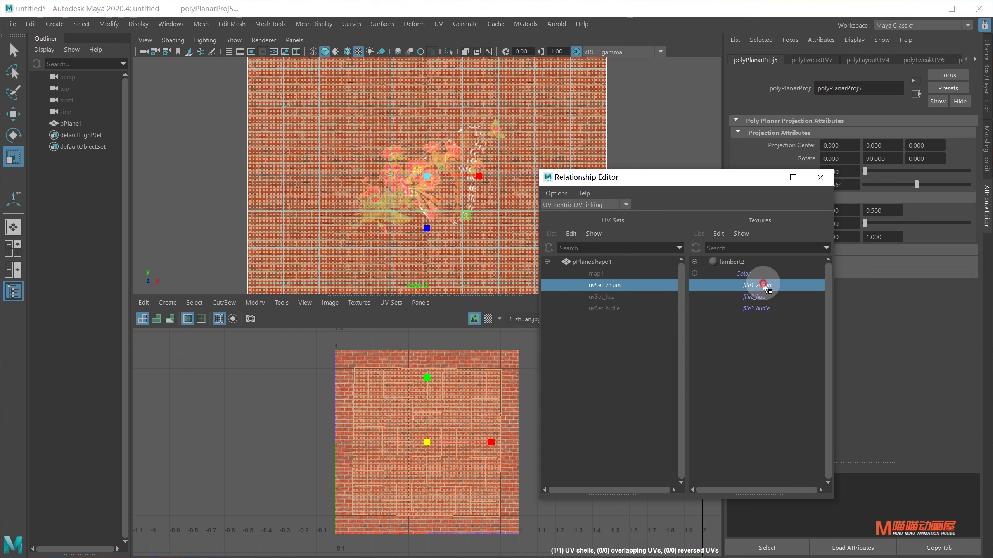
Link uvSet_hua to file2_hua and uvSet_hudie to file3_hudie, then minimize the editor.
click(603, 298)
click(753, 297)
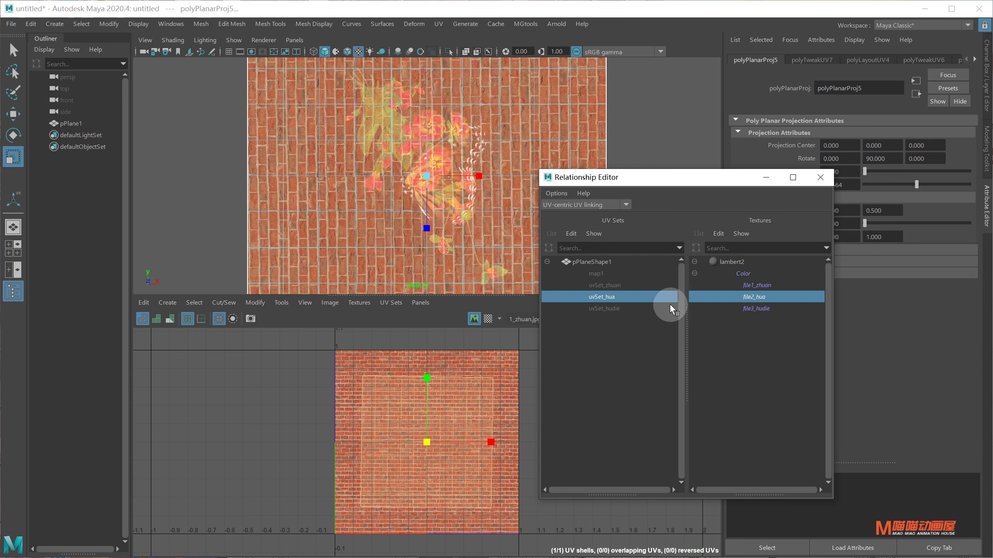
click(612, 309)
click(760, 307)
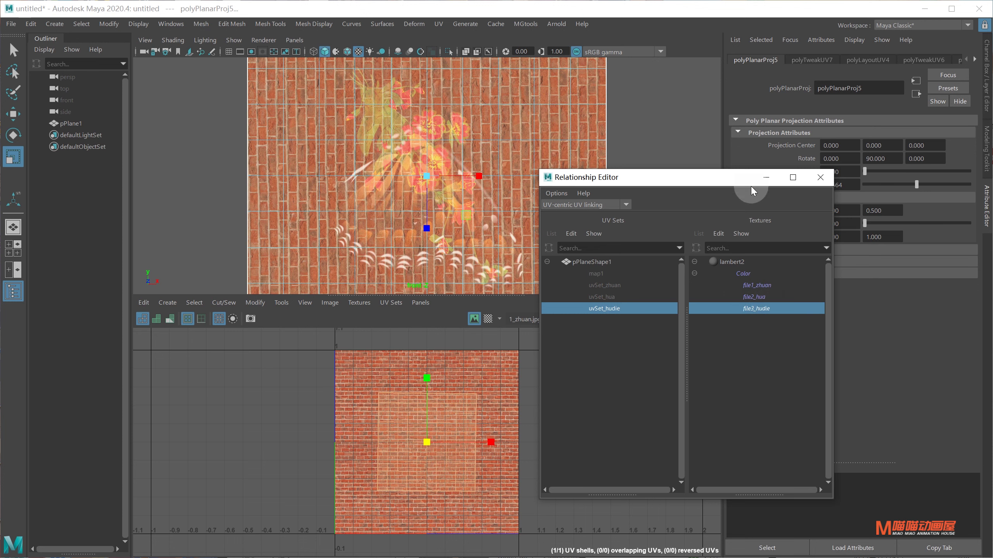
click(764, 175)
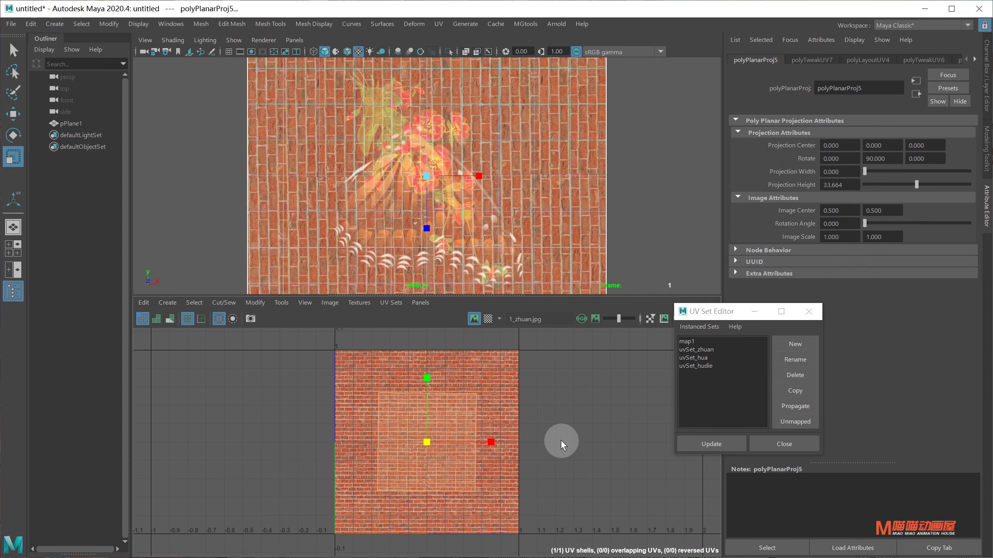
Adjust the brick uvSet_zhuan shell by enlarging, rotating, straightening and rescaling it.
click(711, 350)
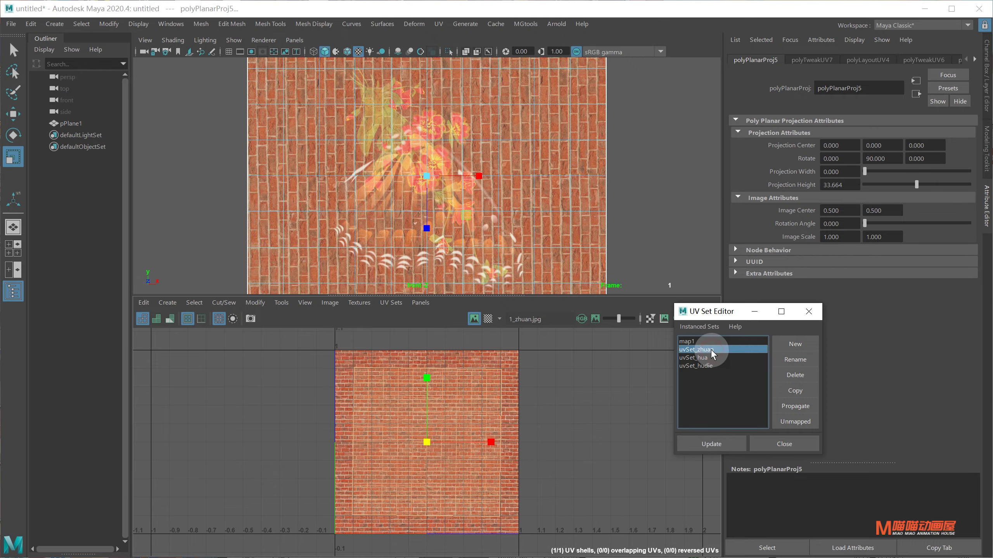
mouse_move(430, 438)
mouse_down()
mouse_move(518, 432)
mouse_move(436, 438)
mouse_up()
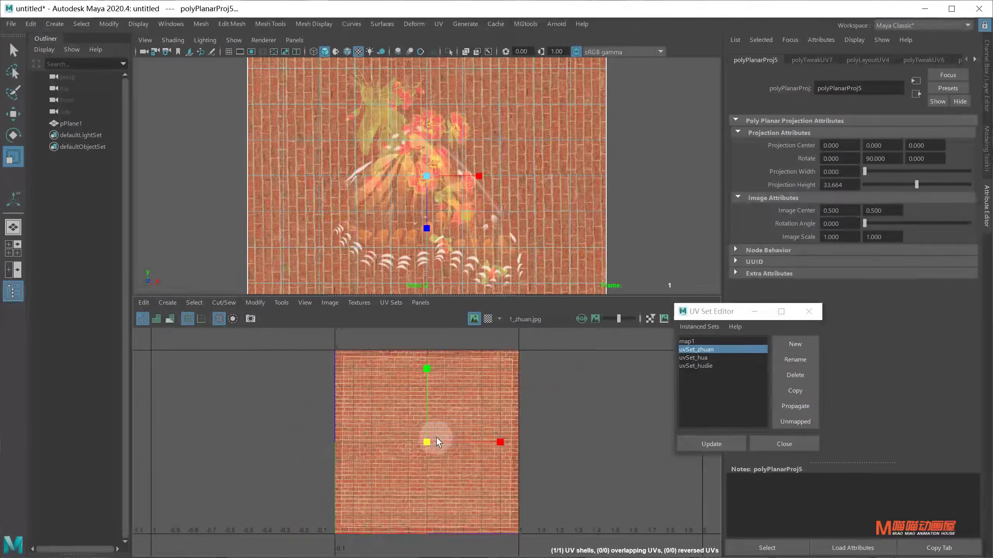
key(e)
drag(458, 397, 474, 467)
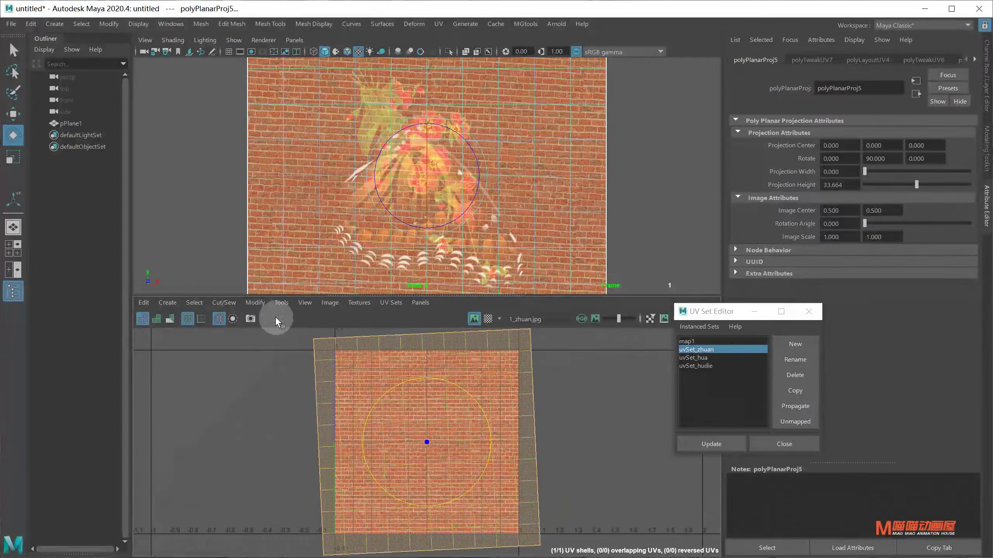
click(255, 302)
click(284, 503)
key(r)
mouse_move(448, 453)
mouse_down()
mouse_move(407, 434)
mouse_move(471, 429)
mouse_up()
Make uvSet_hua the active UV set and undo the last change.
click(699, 358)
key(ctrl+z)
key(w)
key(q)
In uvSet_hudie, select the butterfly UVs and rotate them into position.
click(695, 366)
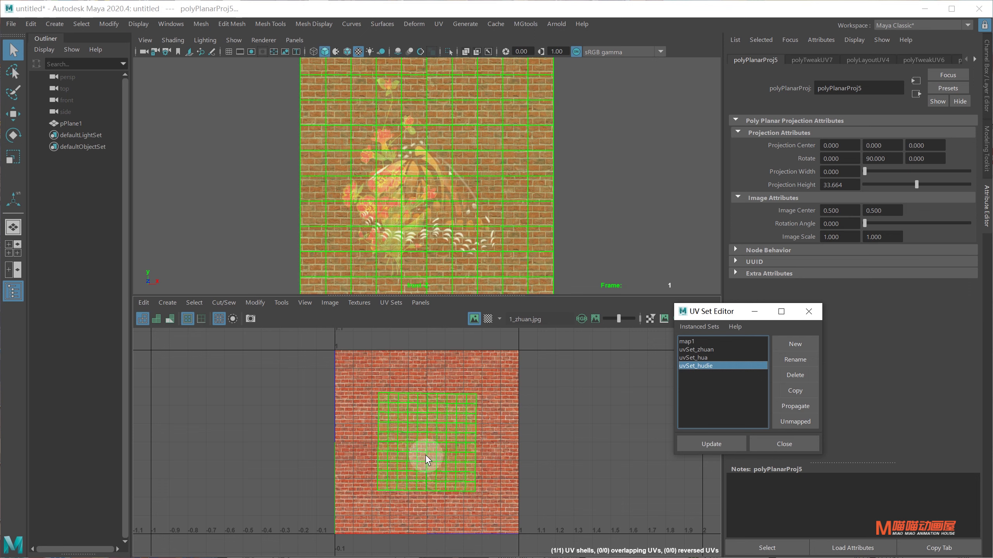
click(426, 450)
key(e)
mouse_move(484, 458)
mouse_down()
mouse_move(386, 362)
mouse_move(439, 459)
mouse_move(405, 469)
mouse_up()
key(w)
key(r)
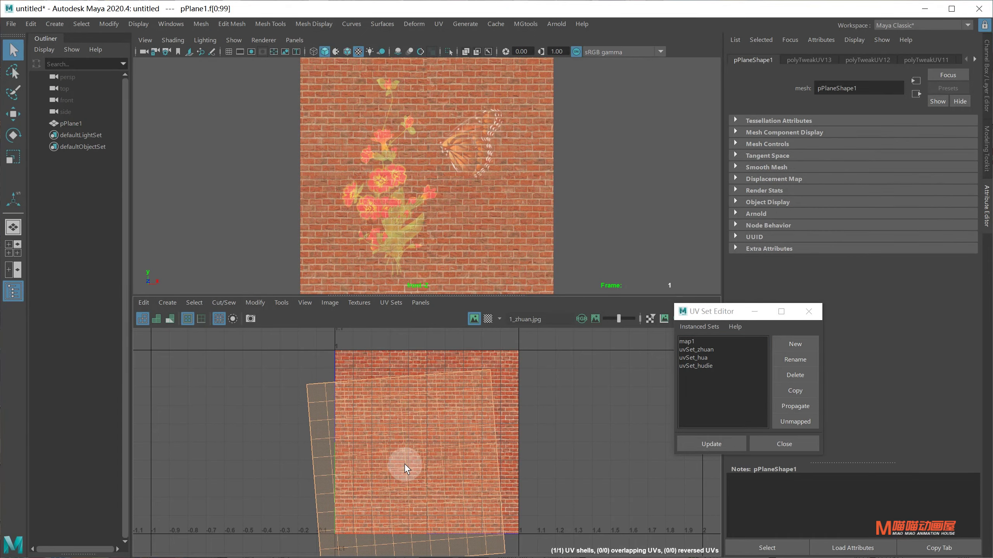
key(e)
mouse_move(444, 419)
mouse_down()
mouse_move(449, 438)
mouse_move(399, 450)
mouse_up()
key(w)
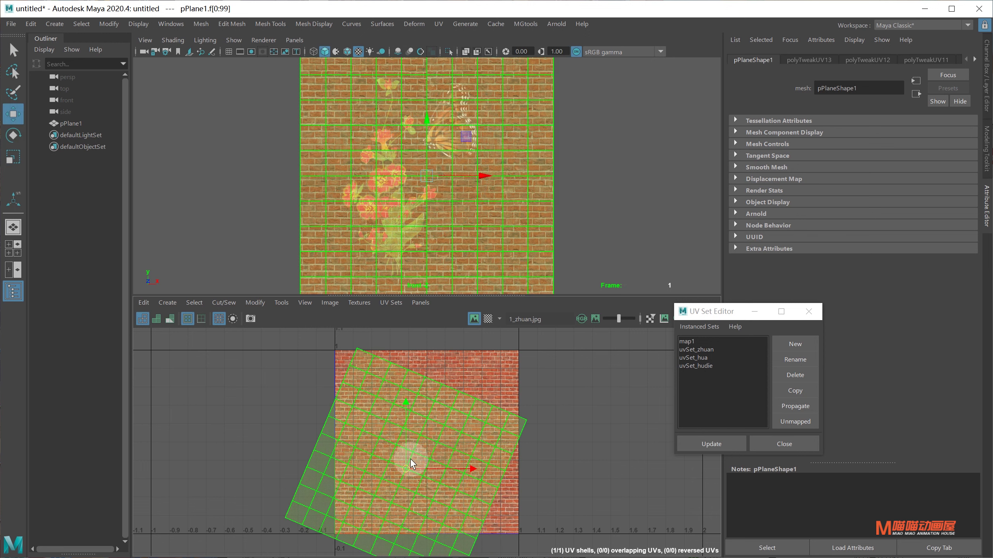
Frame the UV shell, return the plane to object mode, and maximize the 3D view.
key(f)
key(q)
key(F8)
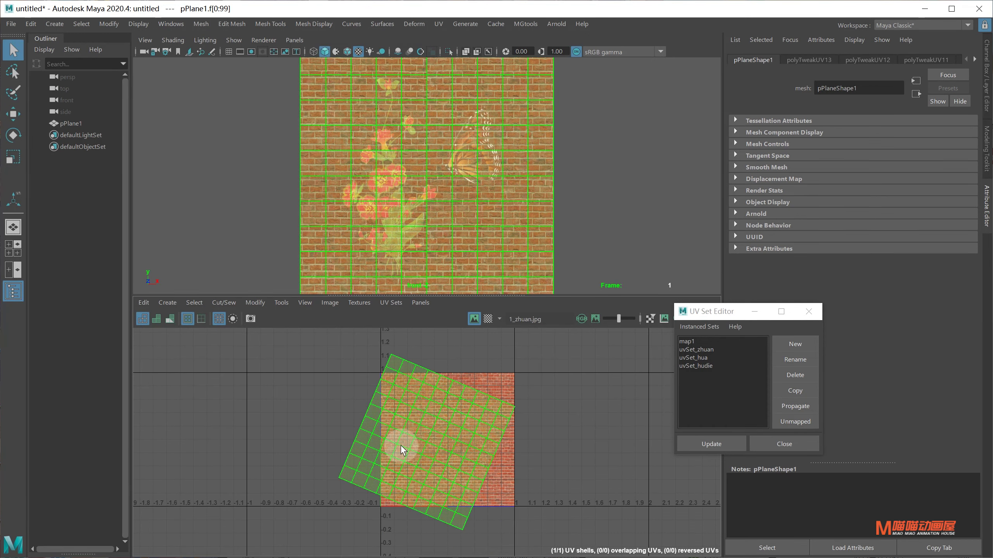
key(space)
Open the wall plane's lambert2 material attributes and create a new File texture node, file4.
key(f)
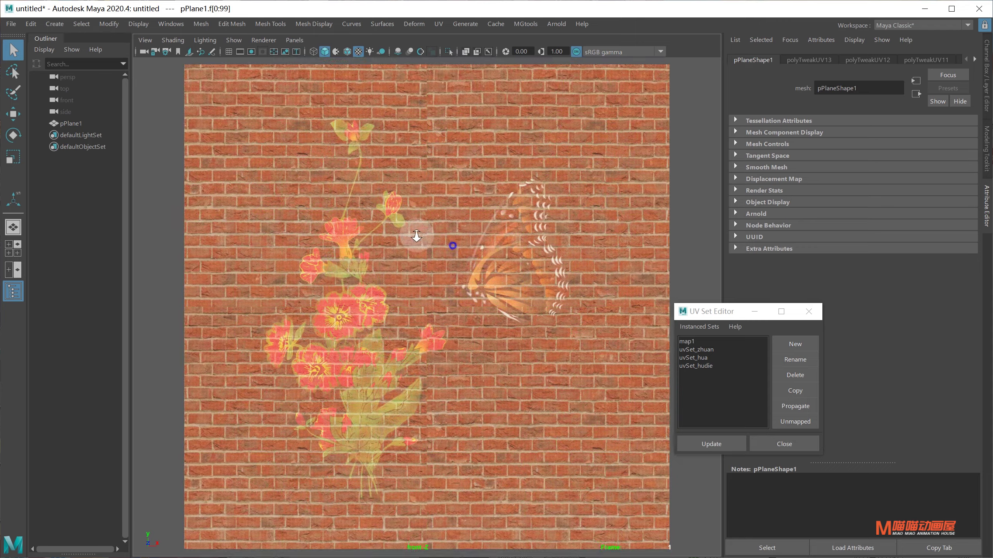
right_click(459, 227)
click(445, 504)
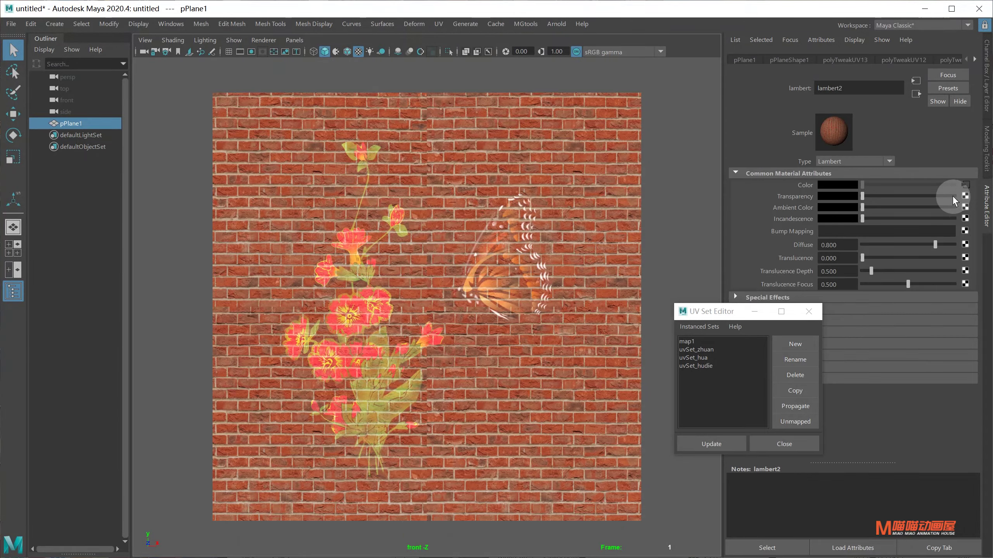
click(964, 196)
click(616, 279)
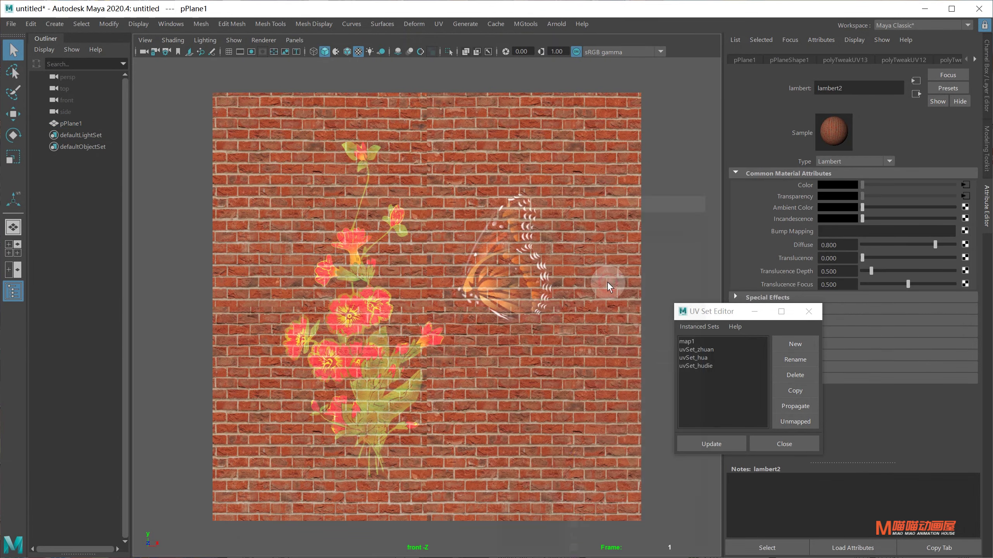